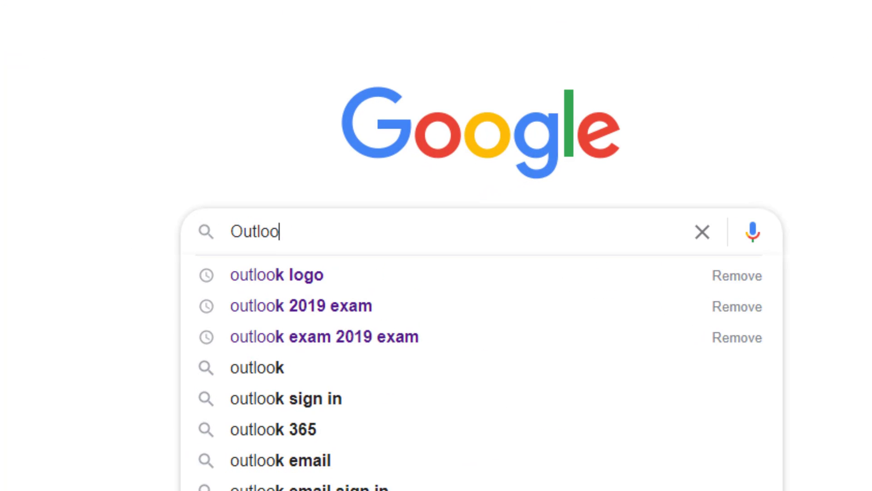
Search Google for "Outlook 2019 practice exam?"
type("k 2019 practice exam?")
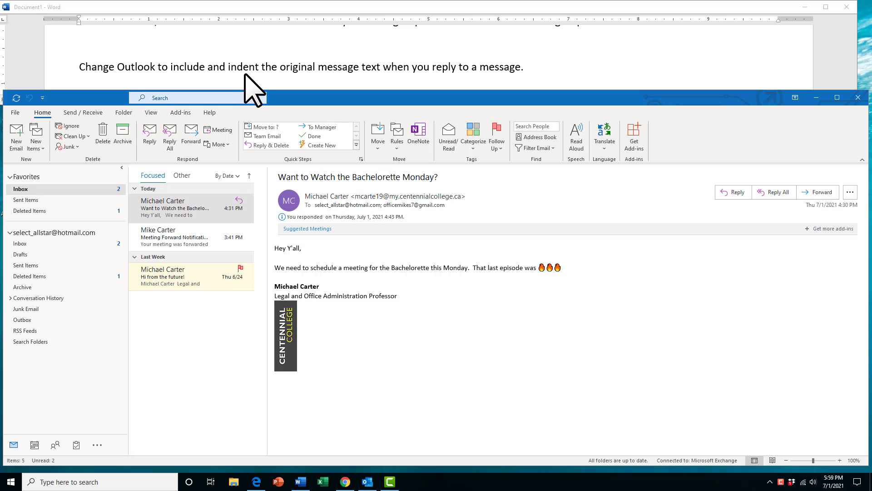
In Outlook's mail options, set replies to include and indent the original message text, and apply the change
left_click(15, 115)
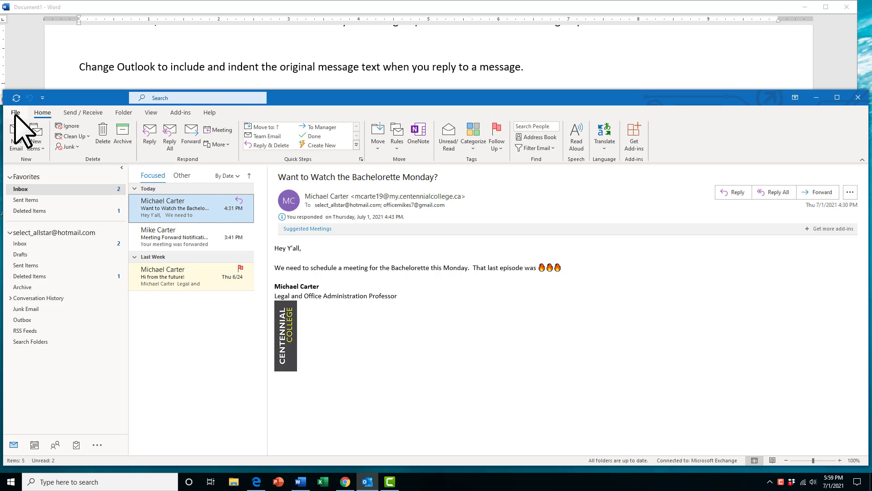
left_click(15, 115)
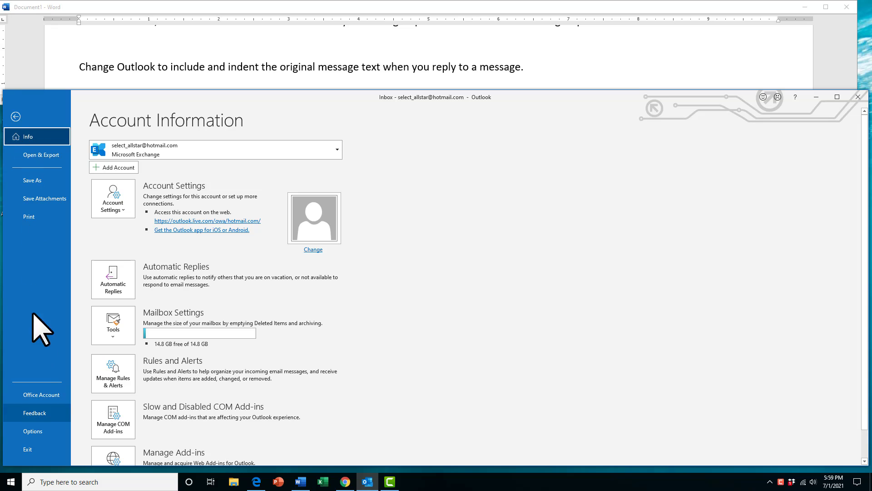
left_click(40, 431)
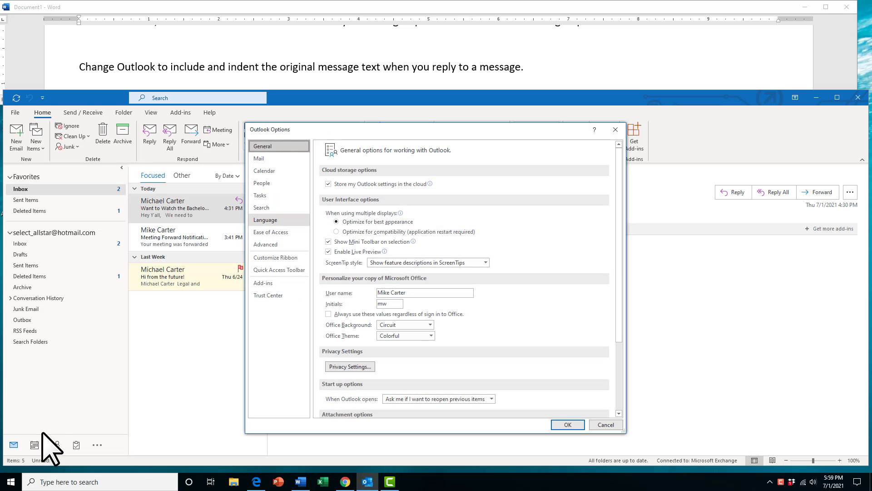
left_click(288, 159)
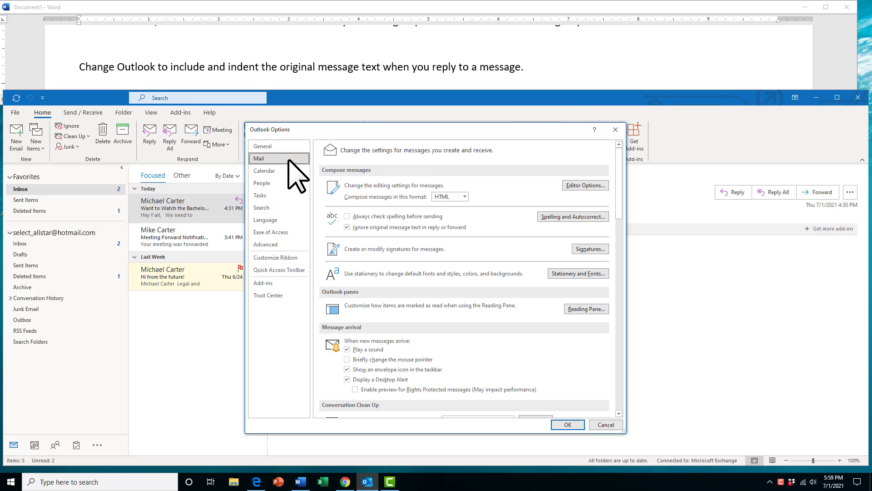
scroll(437, 335, "down", 4)
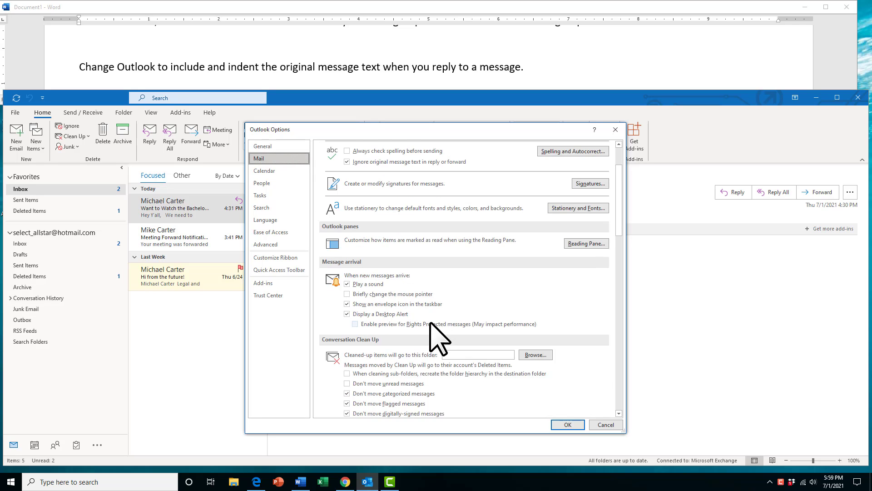
scroll(528, 340, "down", 8)
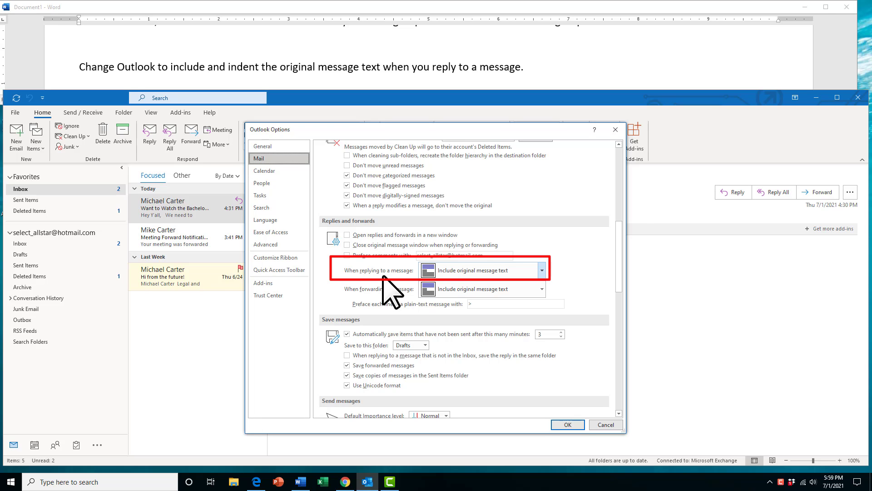
left_click(542, 271)
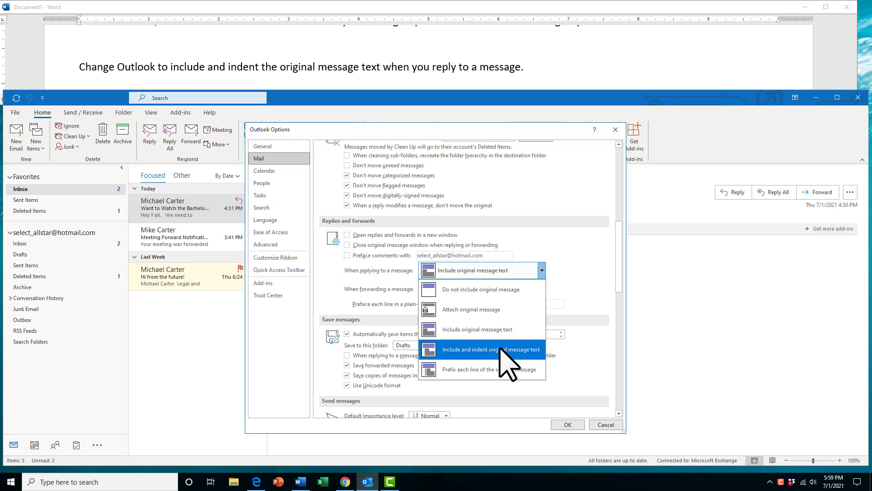
left_click(464, 349)
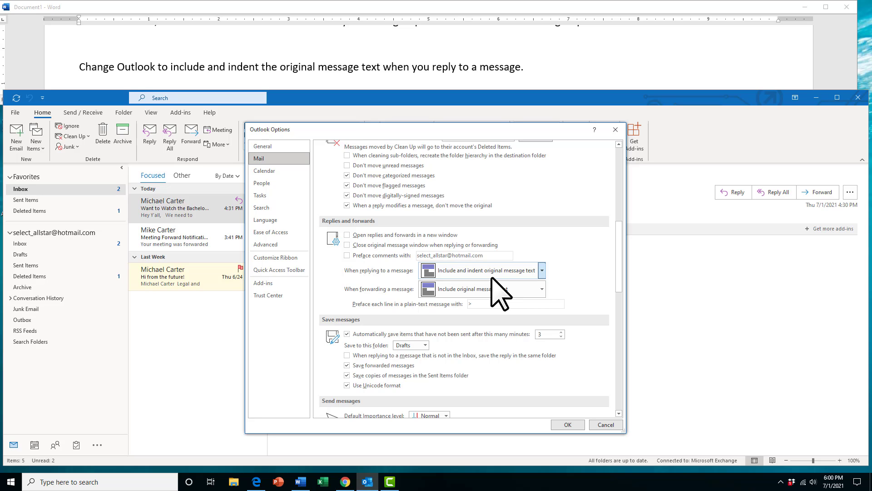
left_click(563, 425)
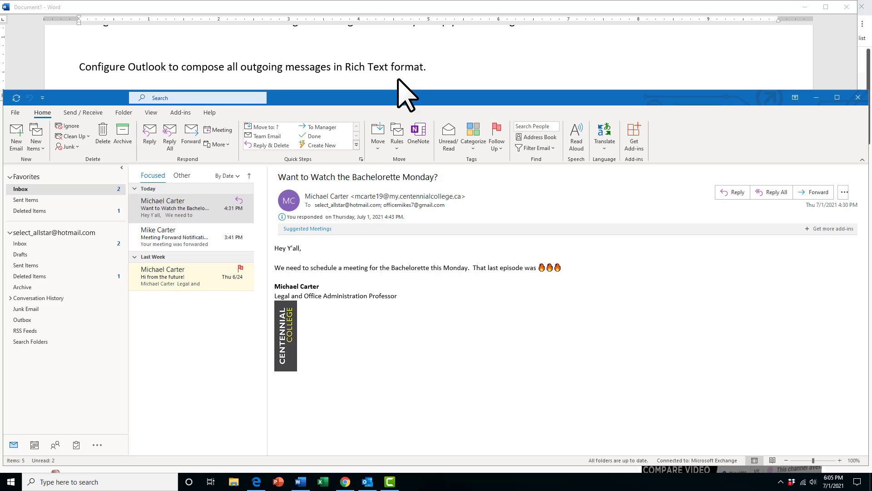
Configure the mail options to compose all outgoing messages in Rich Text format and apply the change
left_click(16, 114)
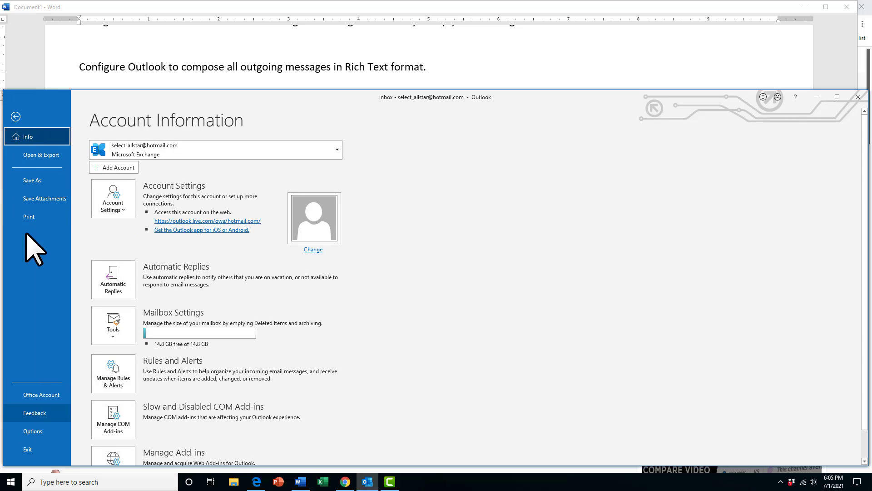
left_click(31, 430)
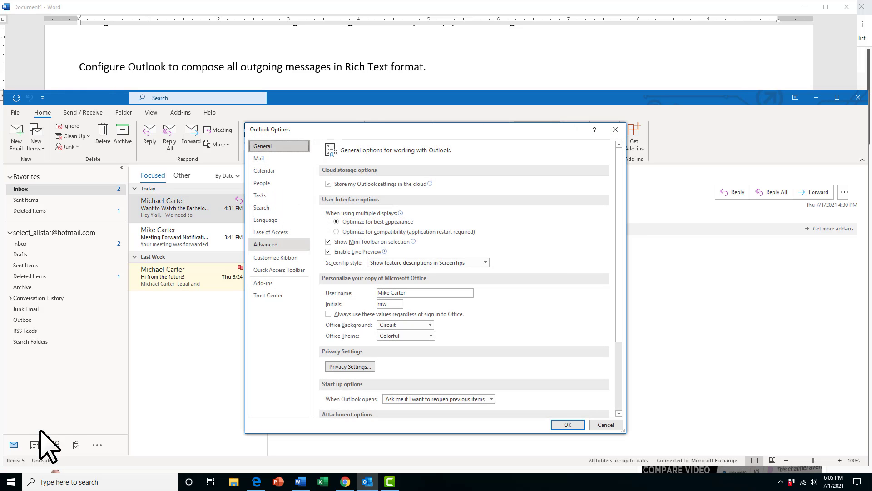
left_click(264, 159)
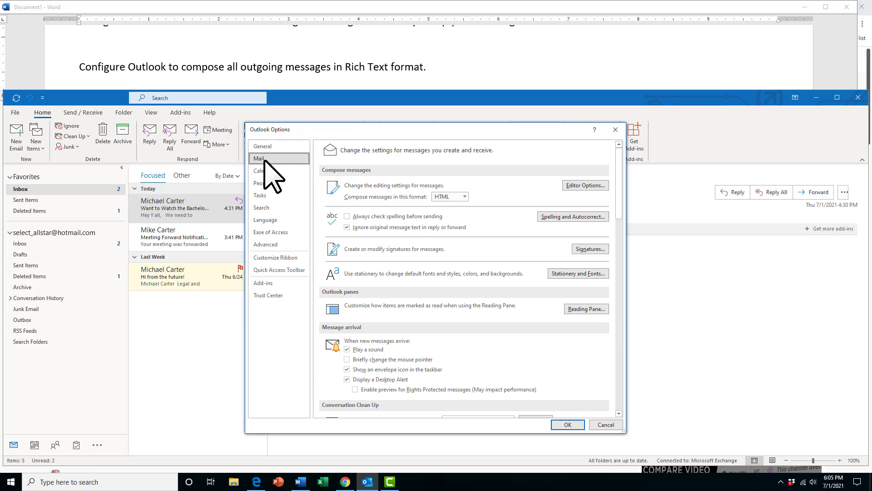
left_click(465, 197)
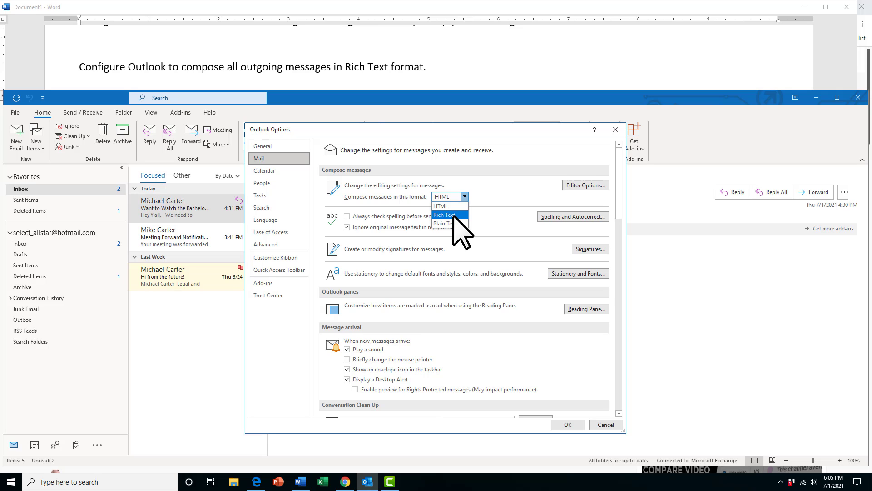
left_click(453, 216)
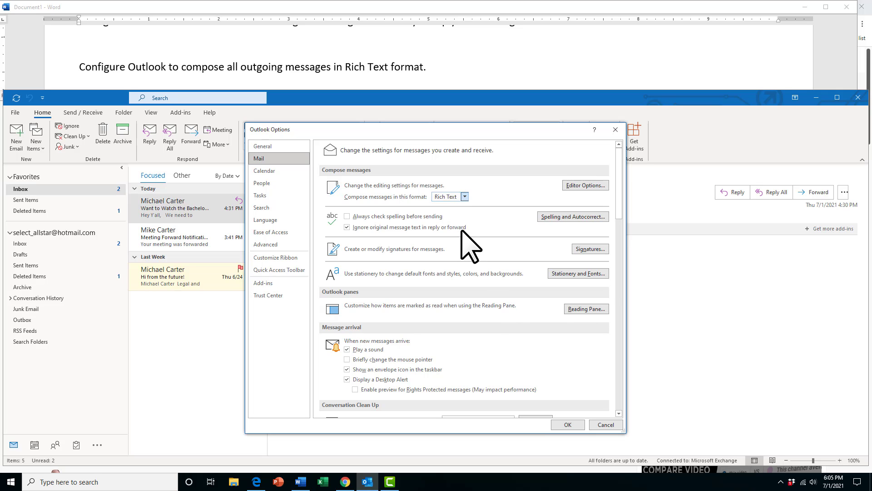
left_click(567, 424)
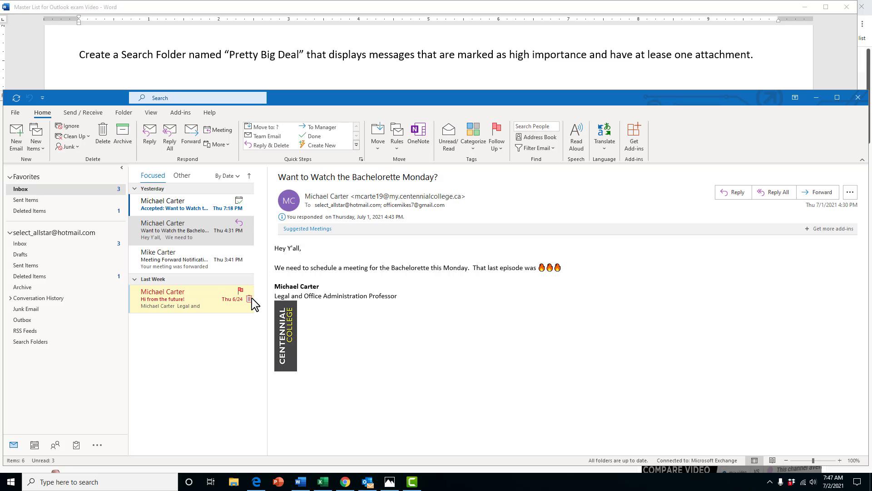
Start a new Search Folder for the mailbox and choose to create a custom one
right_click(45, 345)
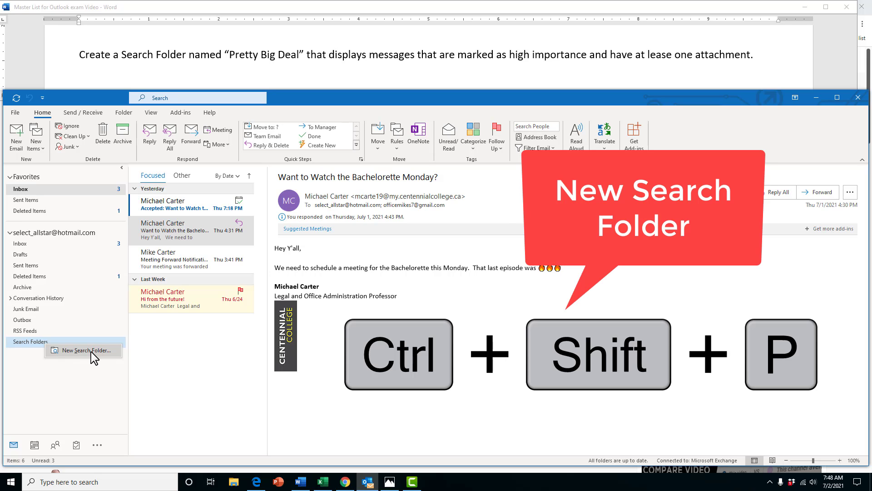
left_click(85, 352)
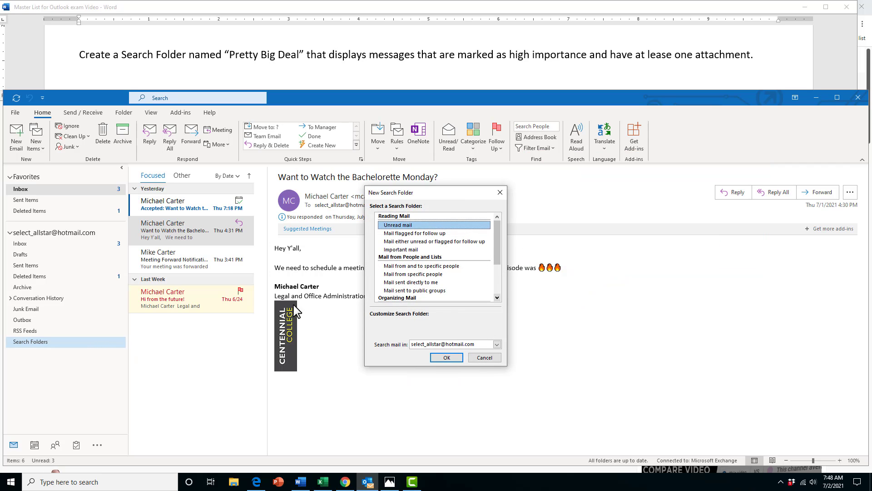
left_click_drag(497, 257, 498, 298)
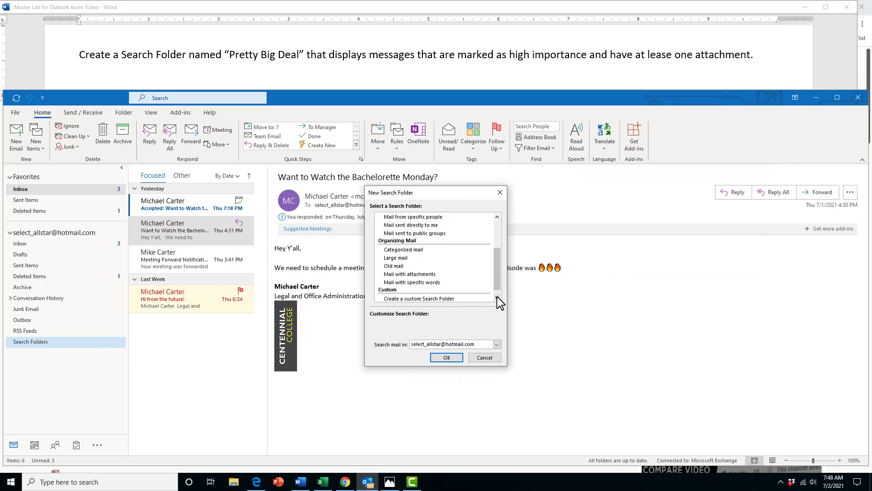
double_click(454, 299)
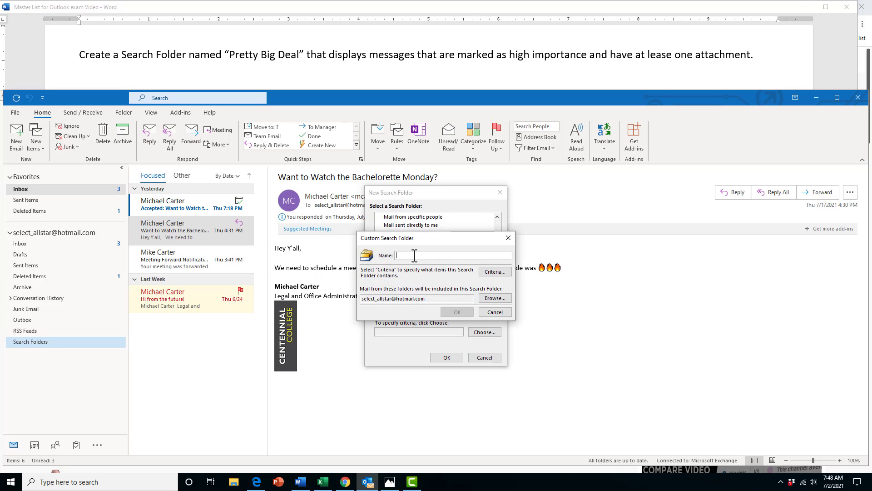
left_click(232, 61)
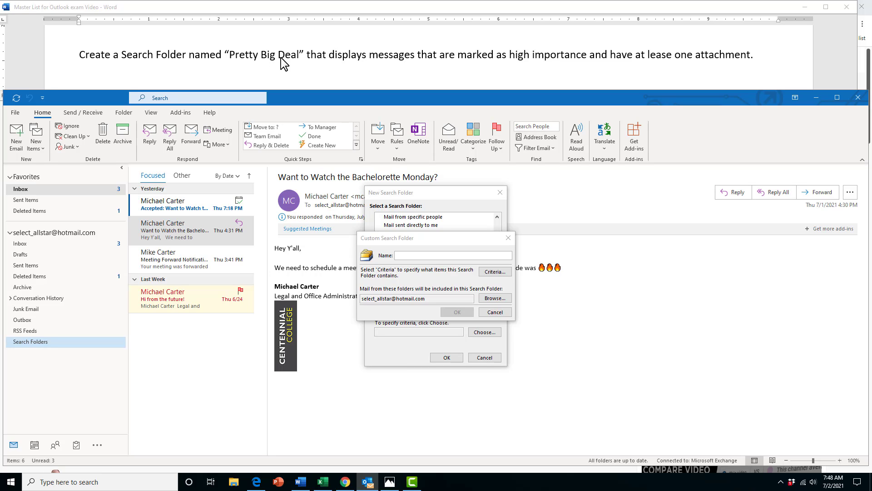
left_click(405, 255)
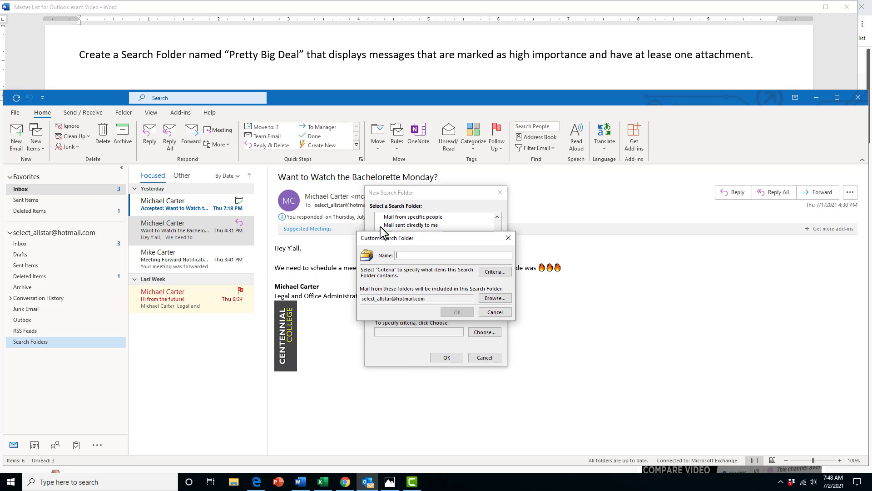
left_click(233, 58)
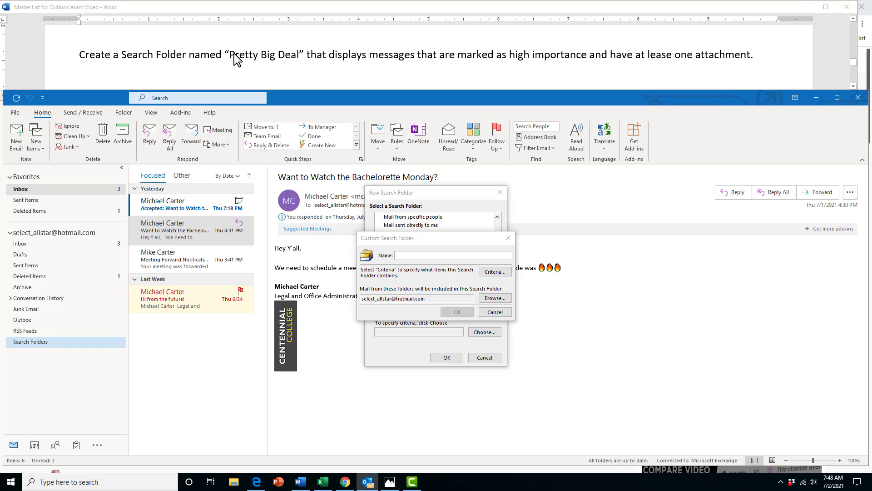
left_click(499, 311)
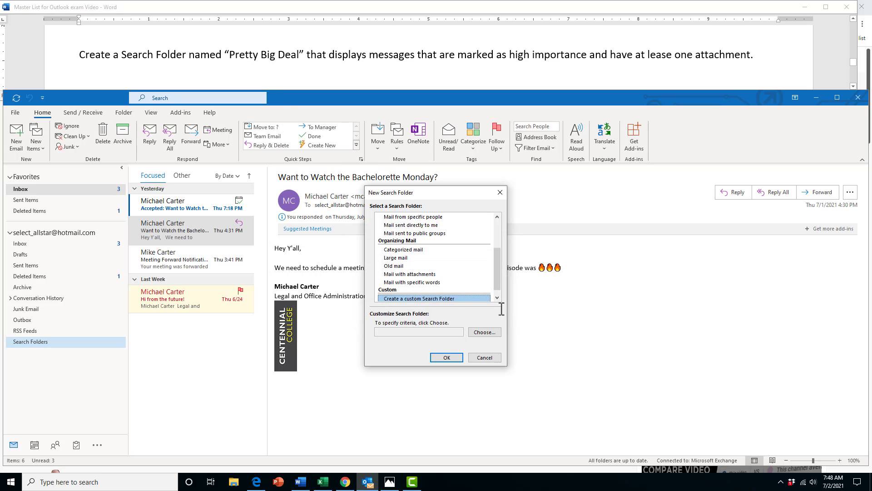
Switch to the Word document and copy the folder name "Pretty Big Deal" from the task sentence
left_click(232, 54)
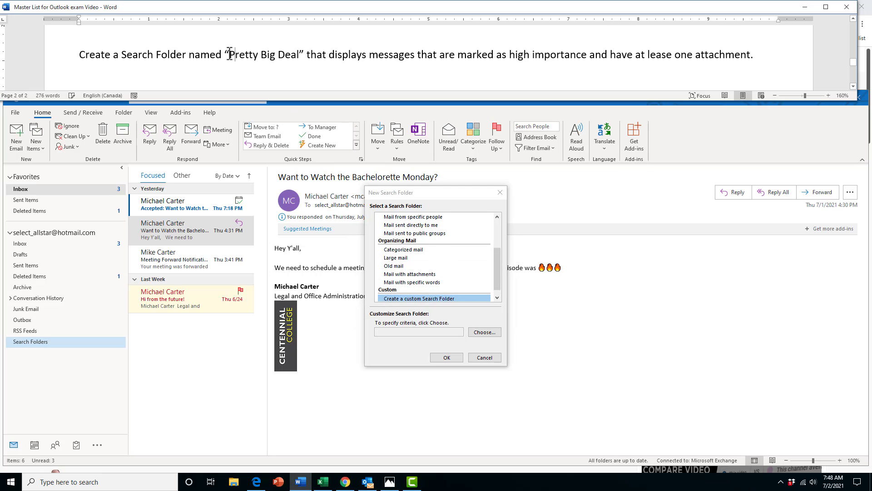
left_click_drag(231, 54, 293, 58)
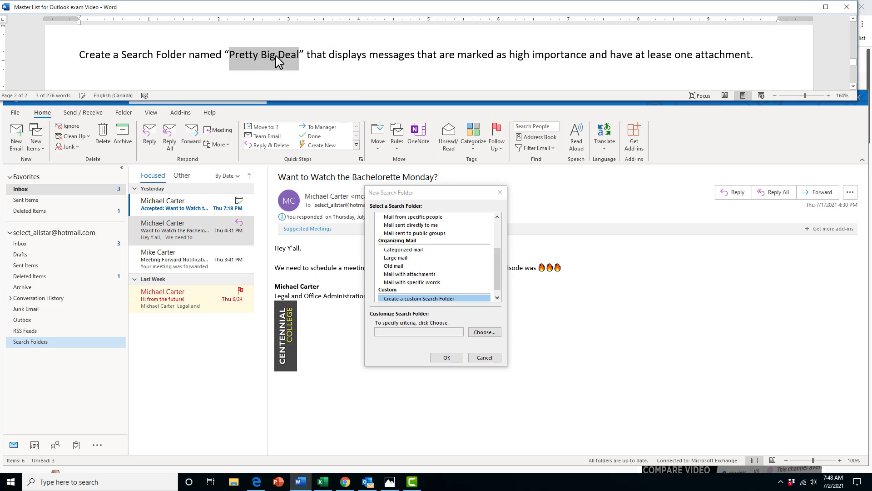
right_click(276, 57)
left_click(308, 75)
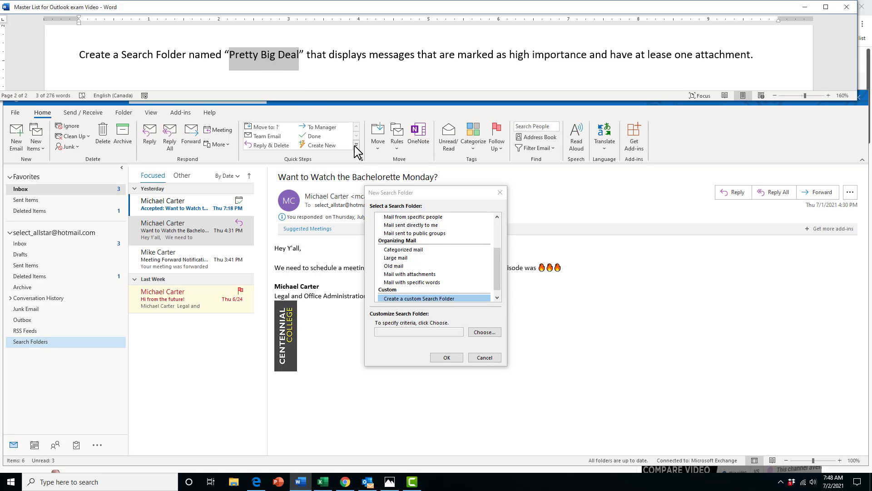
Return to Outlook's new Search Folder setup and name the custom Search Folder "Pretty Big Deal"
left_click(496, 297)
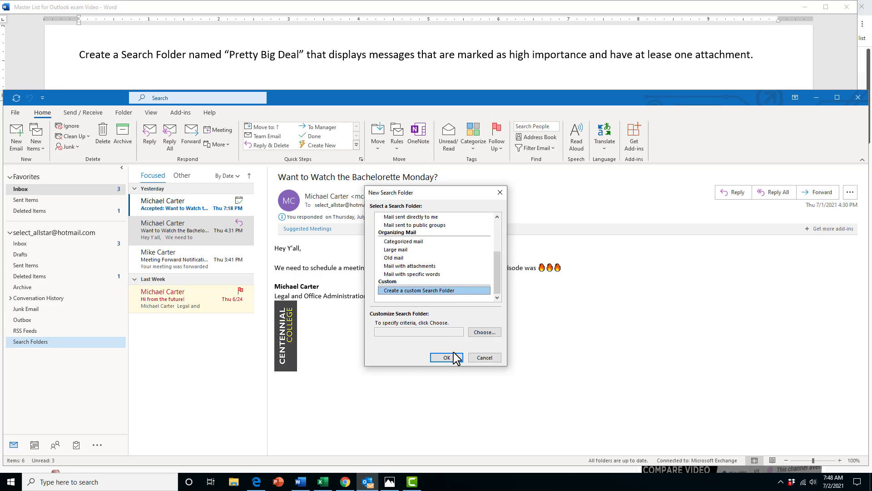
left_click(484, 333)
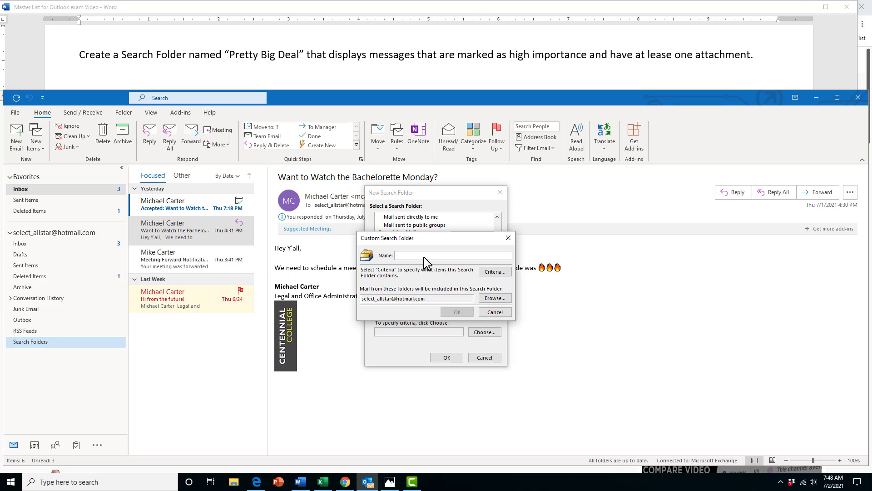
type("Pretty Big Deal")
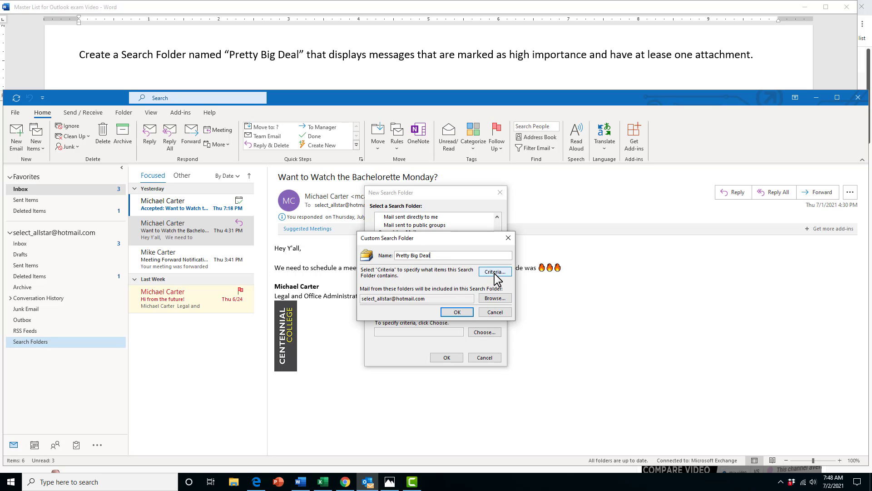
Set the custom Search Folder's criteria to include only messages whose importance is high
left_click(495, 272)
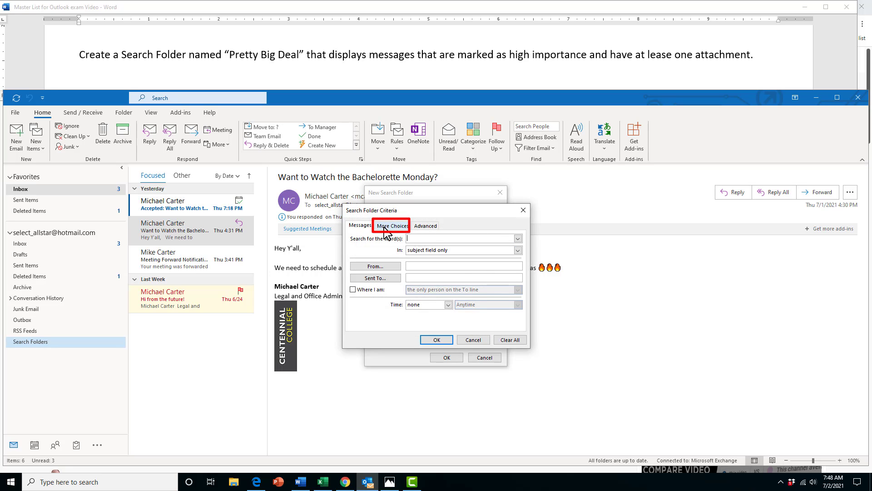
left_click(402, 227)
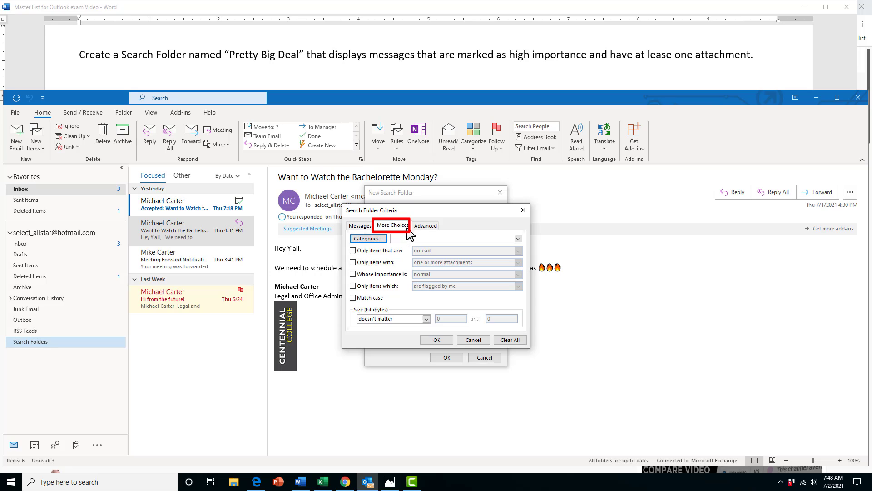
left_click(353, 274)
left_click(518, 274)
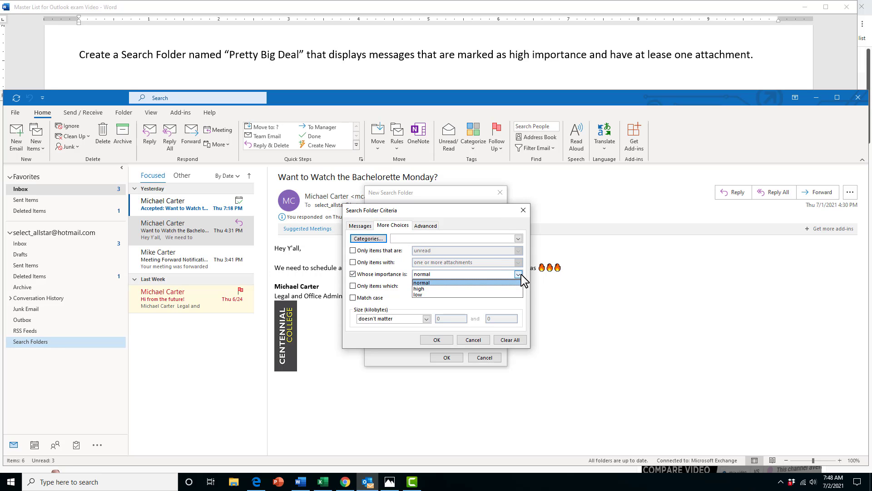
left_click(473, 293)
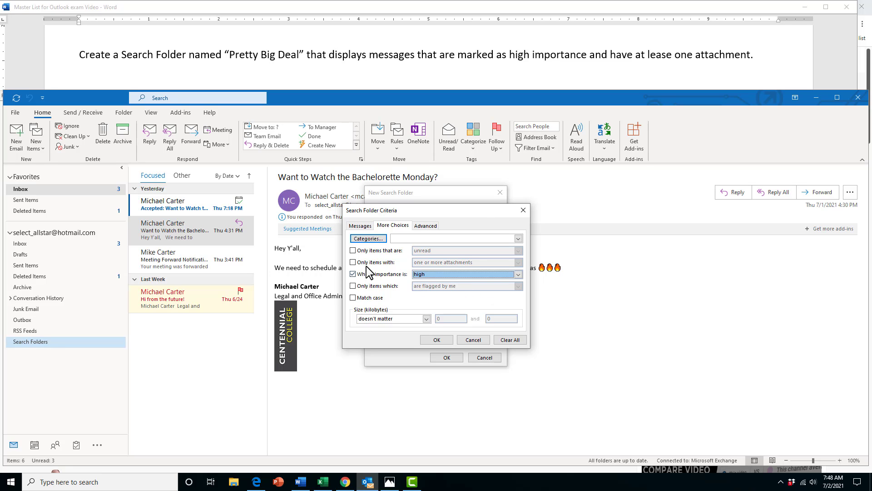
Limit the Search Folder's criteria to items with one or more attachments and finish creating the folder
left_click(353, 262)
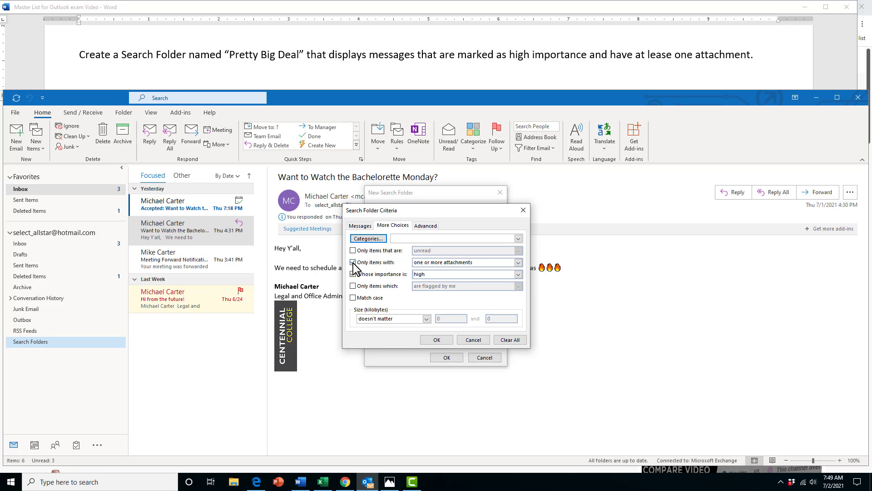
left_click(518, 263)
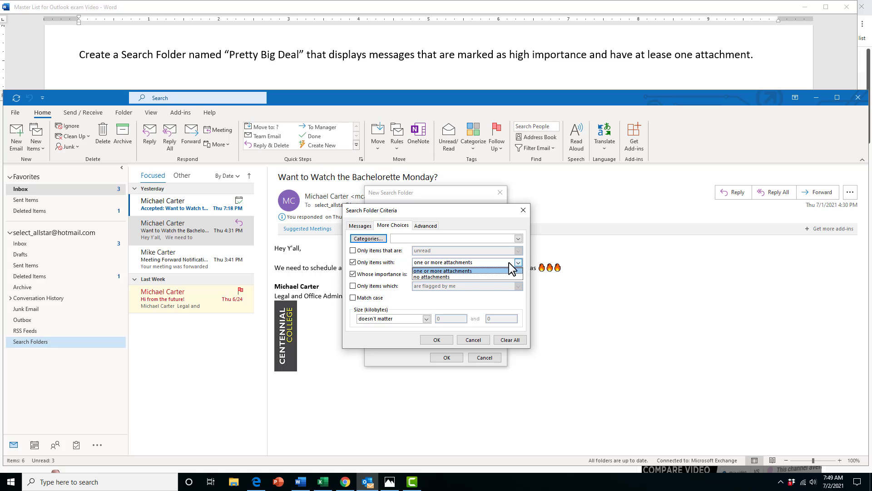
left_click(463, 275)
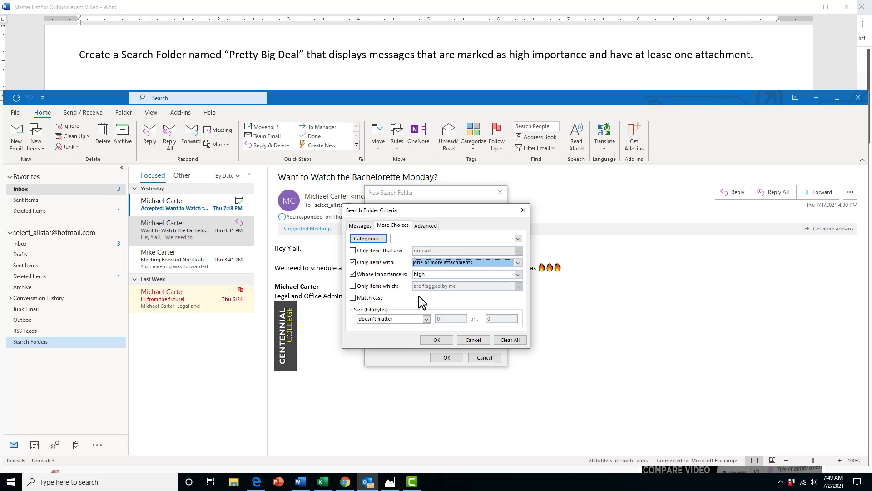
left_click(439, 343)
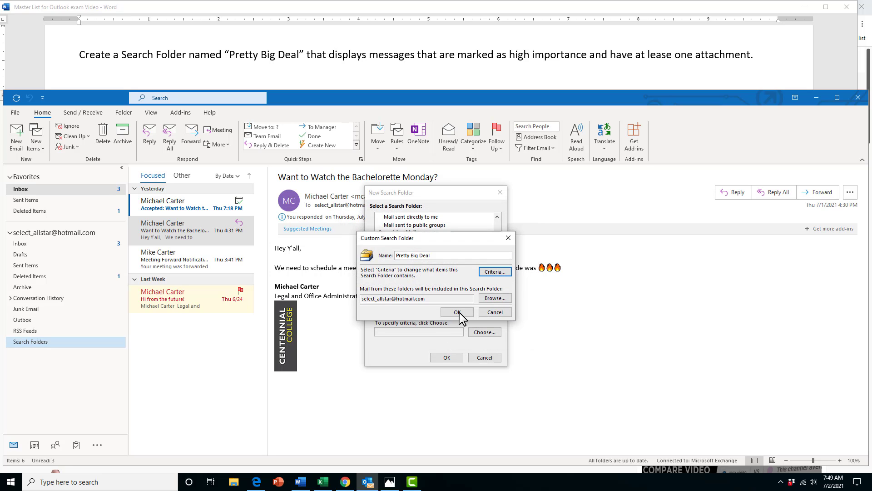
left_click(457, 312)
left_click(450, 358)
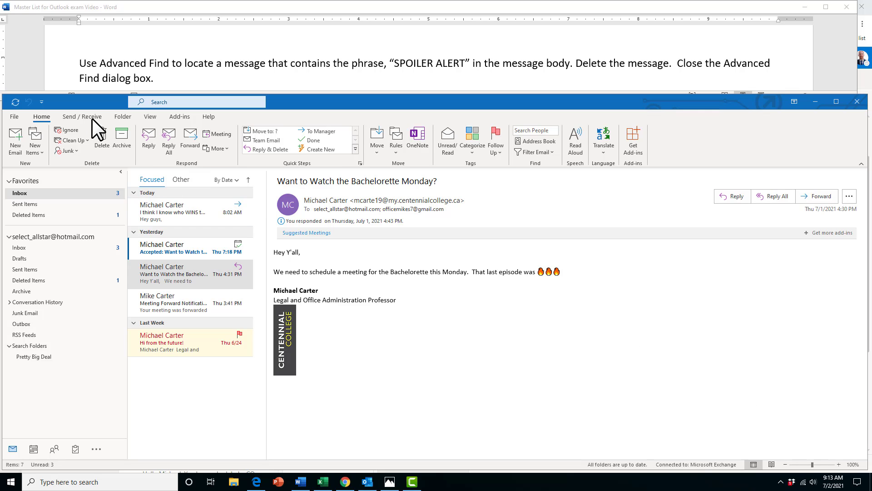
Use Advanced Find to search the subject field and message body of Inbox messages for "Spoiler Alert"
left_click(175, 102)
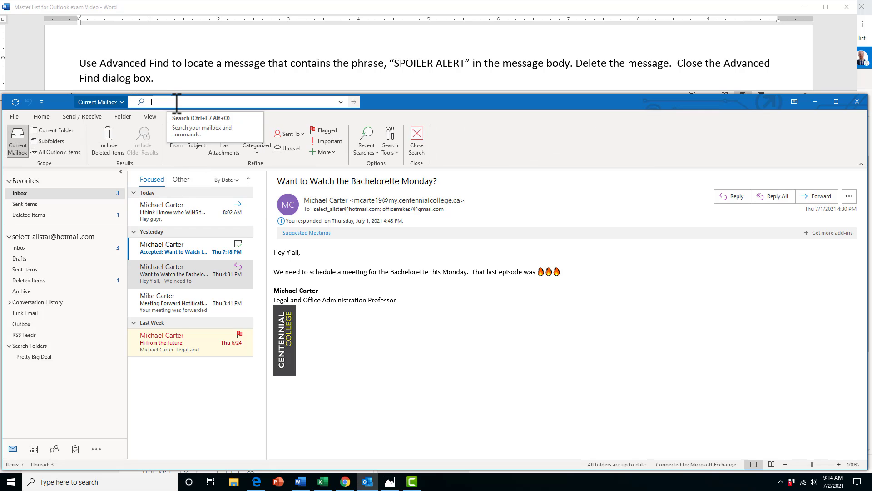
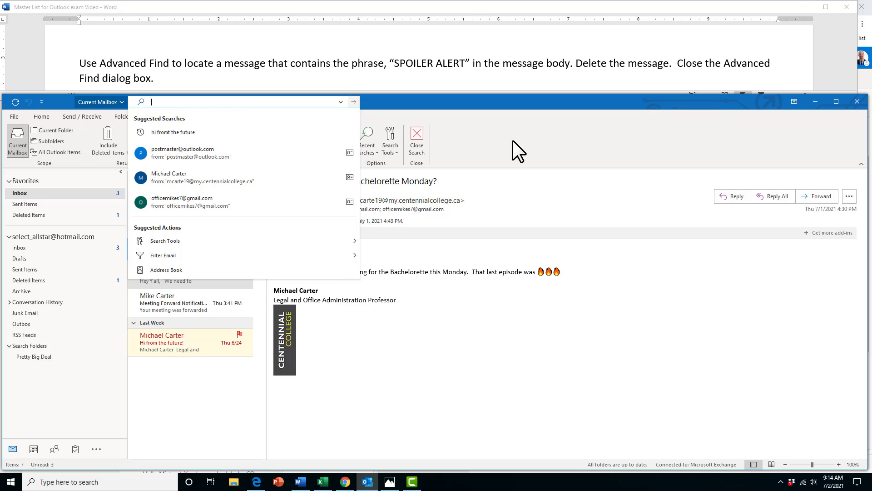
left_click(527, 142)
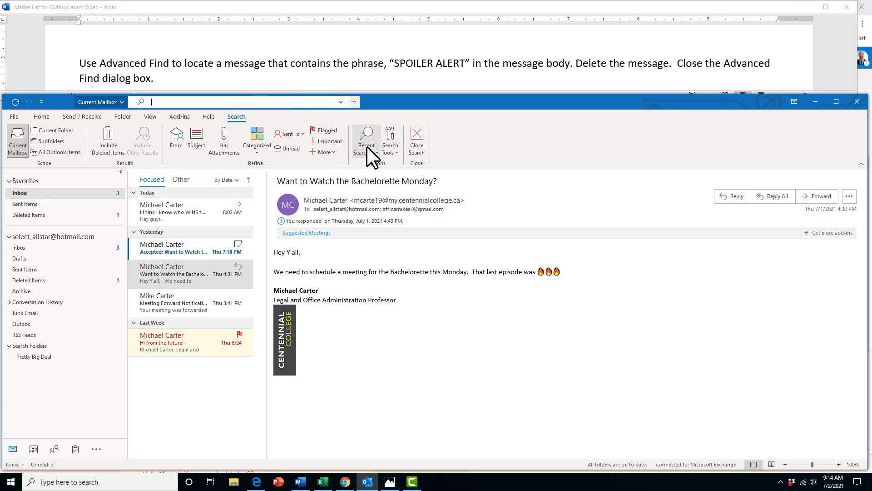
left_click(388, 151)
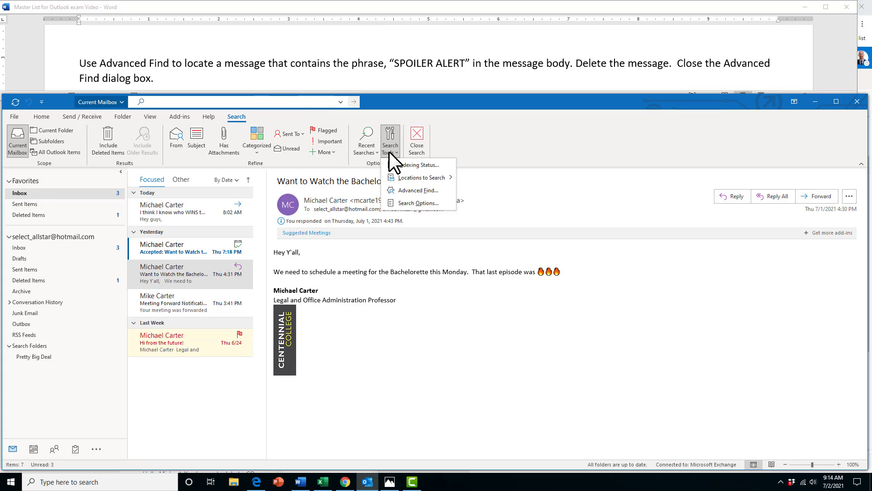
left_click(443, 192)
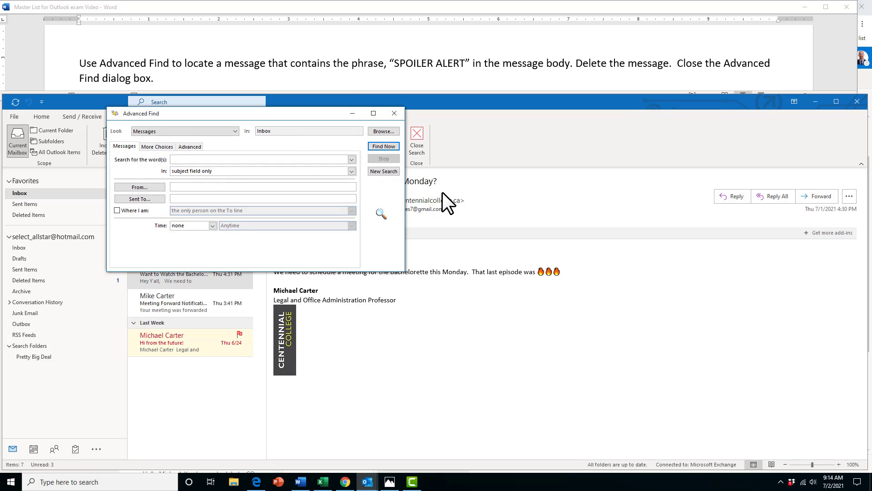
left_click(352, 171)
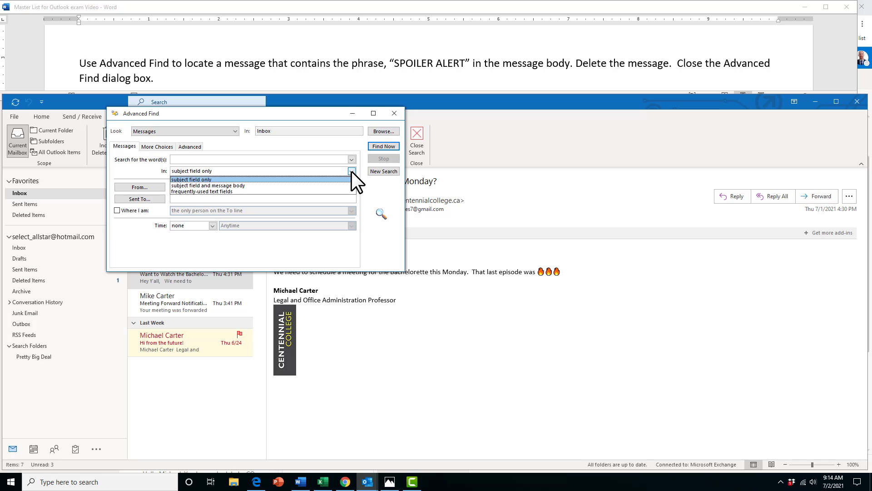
left_click(206, 184)
left_click(201, 160)
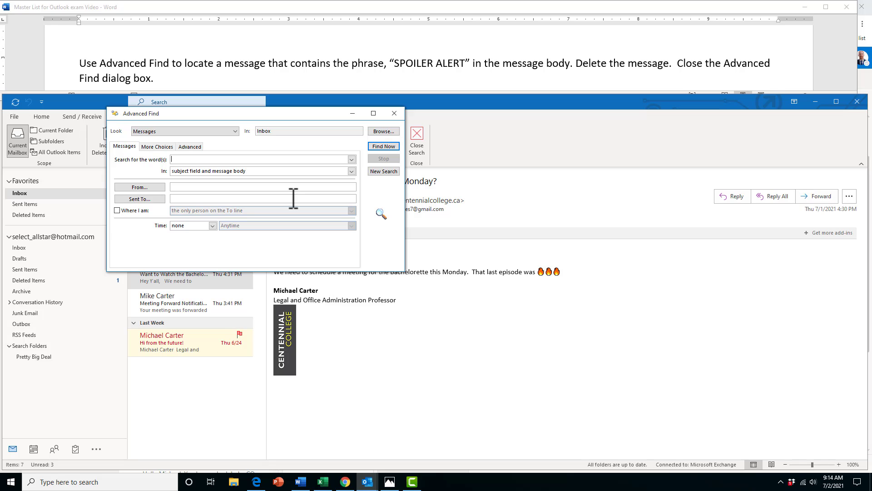
type("Spoiler Alert")
left_click(379, 144)
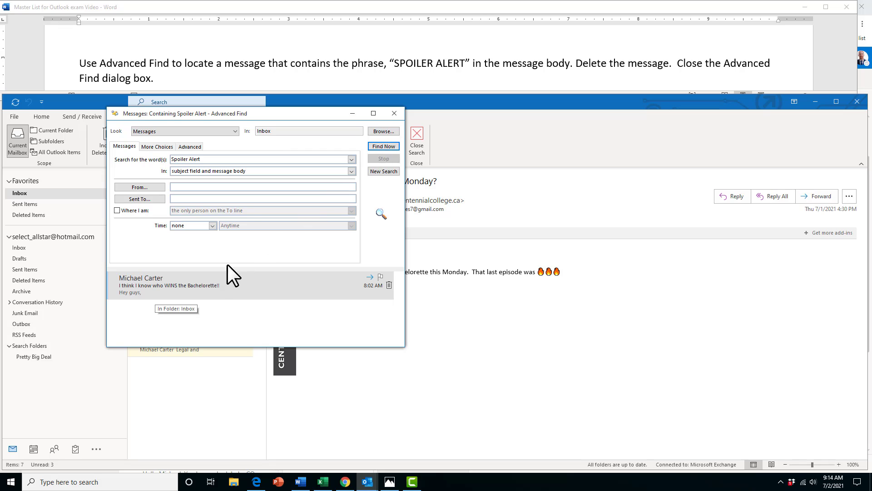
Open the message found about who wins the Bachelorette, delete it, and close Advanced Find
double_click(257, 291)
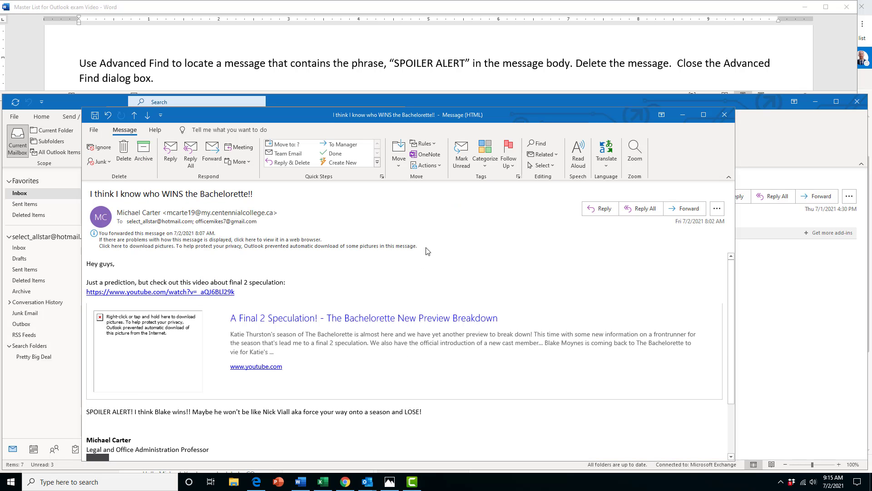
left_click(124, 150)
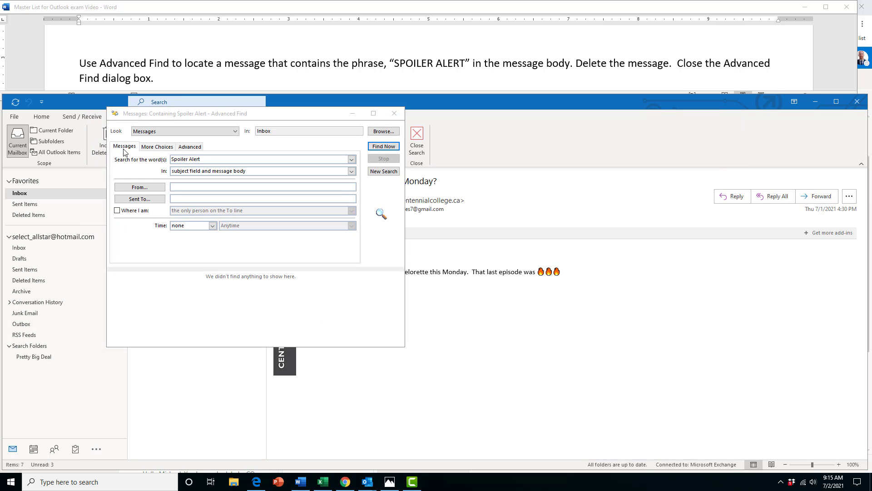
left_click(390, 114)
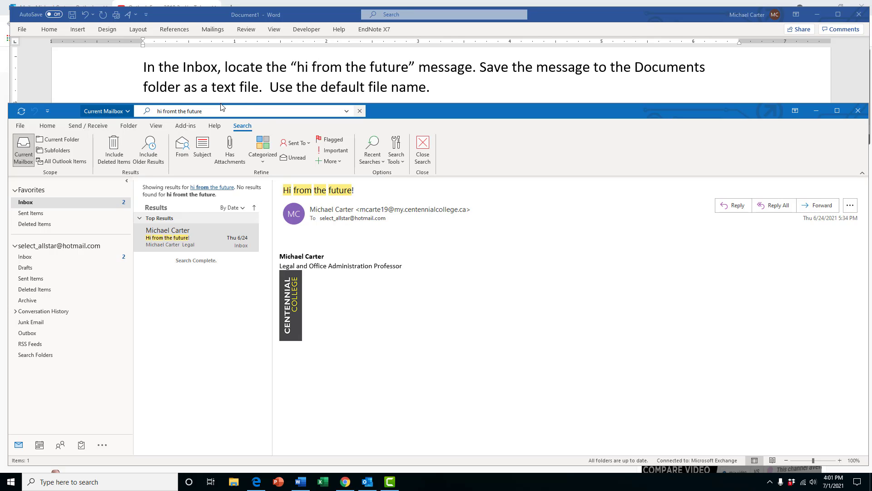
Correct the mailbox search text to "hi from the future" and select the matching message
left_click(201, 245)
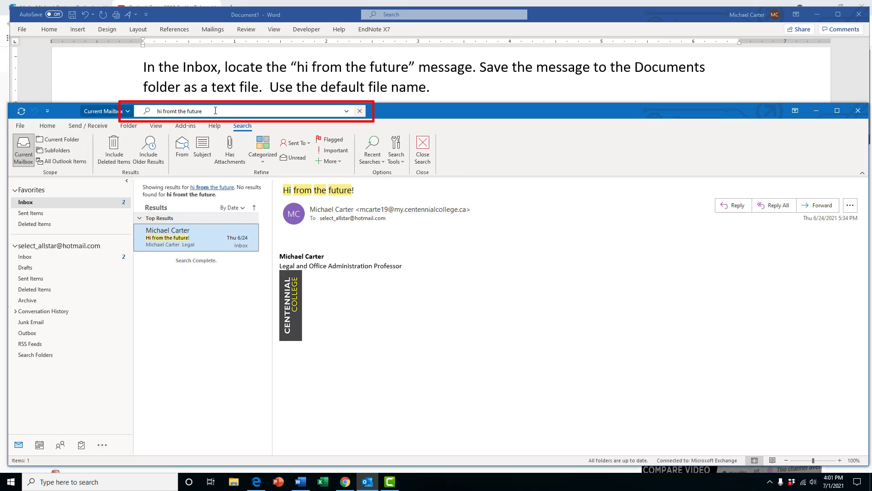
left_click(177, 112)
key("BackSpace")
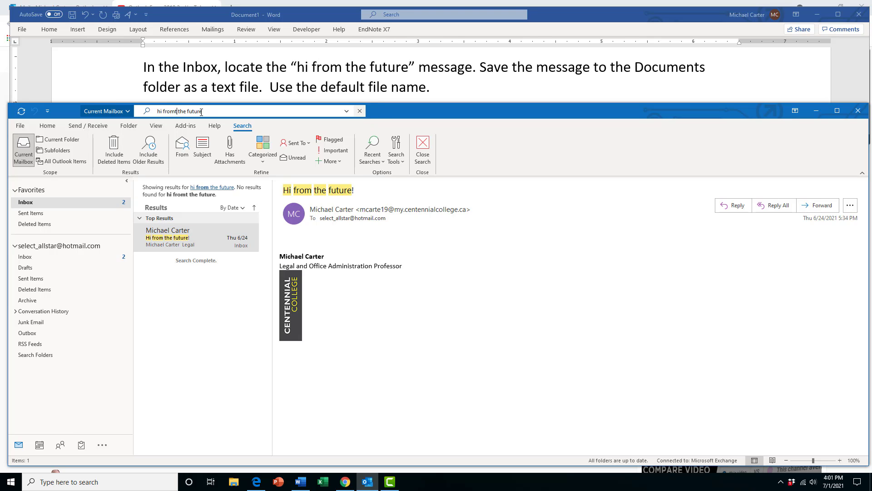
key("BackSpace")
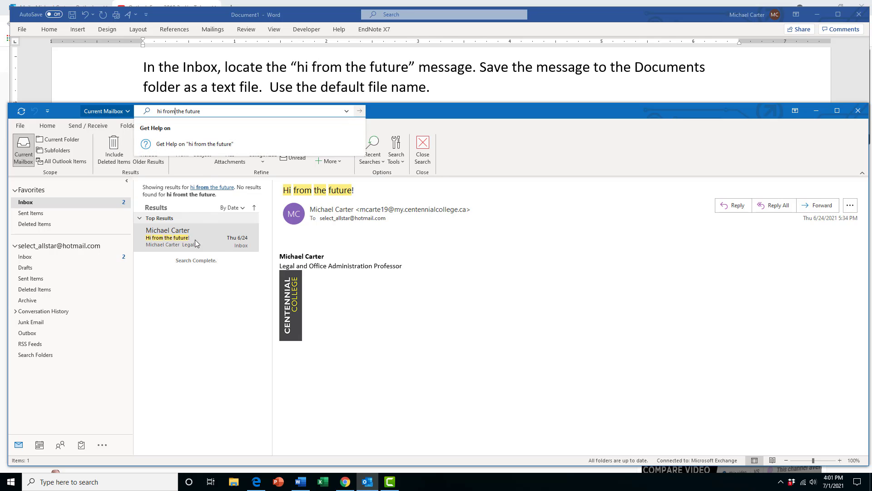
left_click(187, 242)
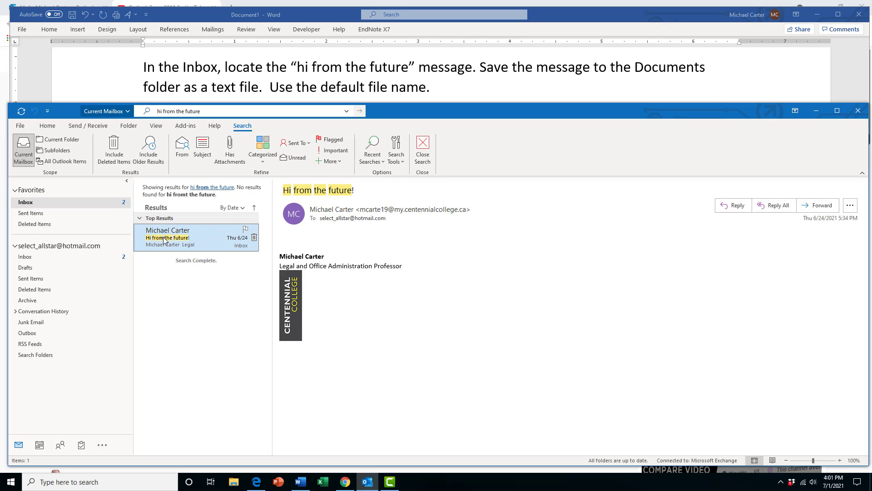
Save the selected message to the Documents folder in Text Only format under its default file name
left_click(23, 128)
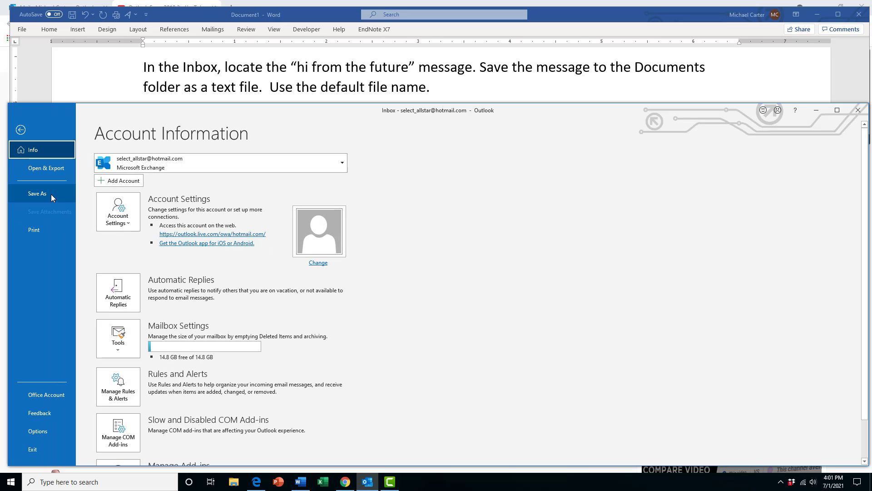
key("Escape")
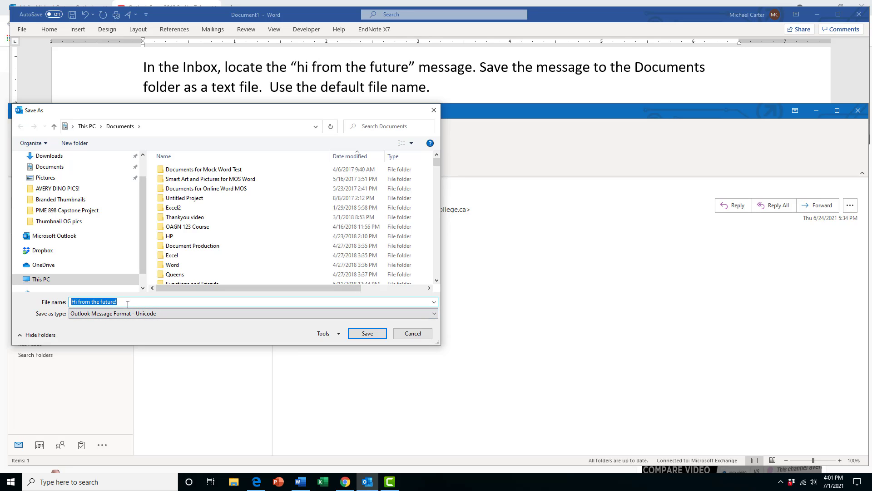
left_click(155, 314)
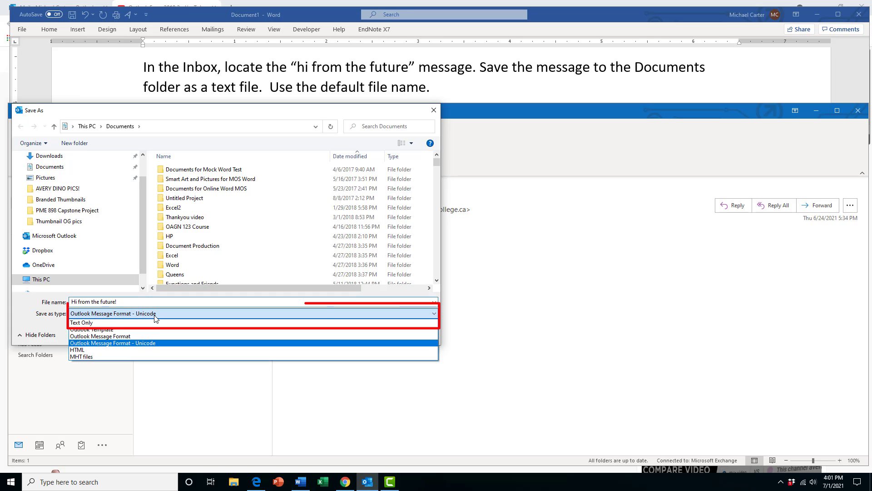
left_click(109, 323)
left_click(44, 168)
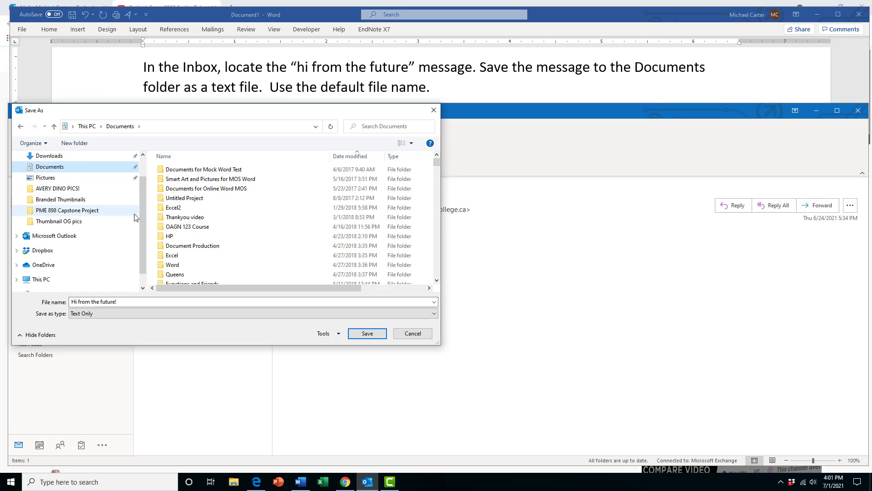
left_click(366, 333)
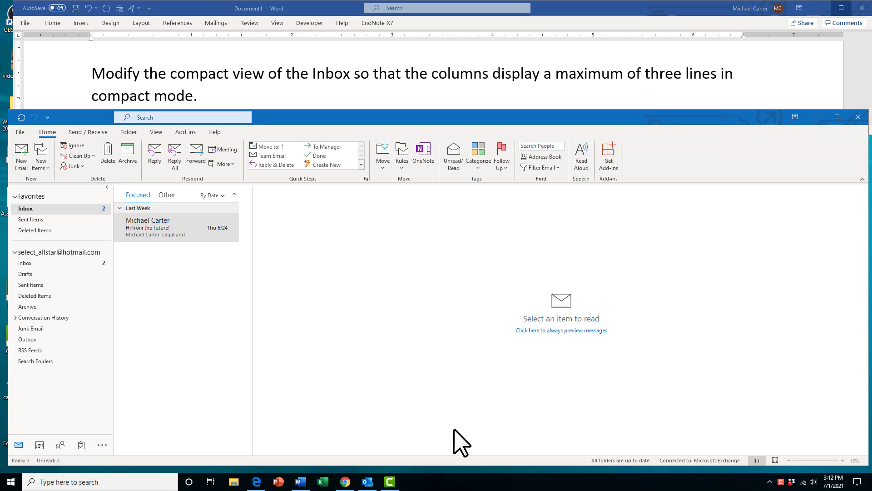
Set the Inbox's compact view to show a message preview of 3 lines, applying the change to this folder only
left_click(155, 134)
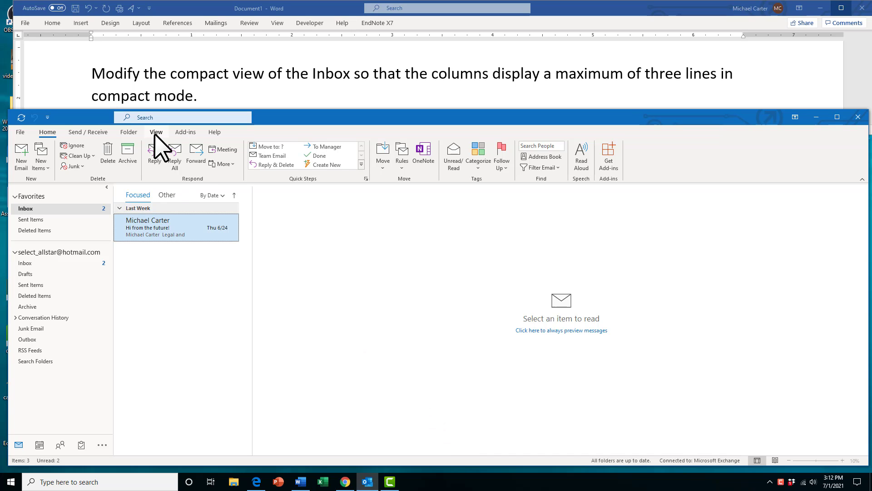
left_click(156, 131)
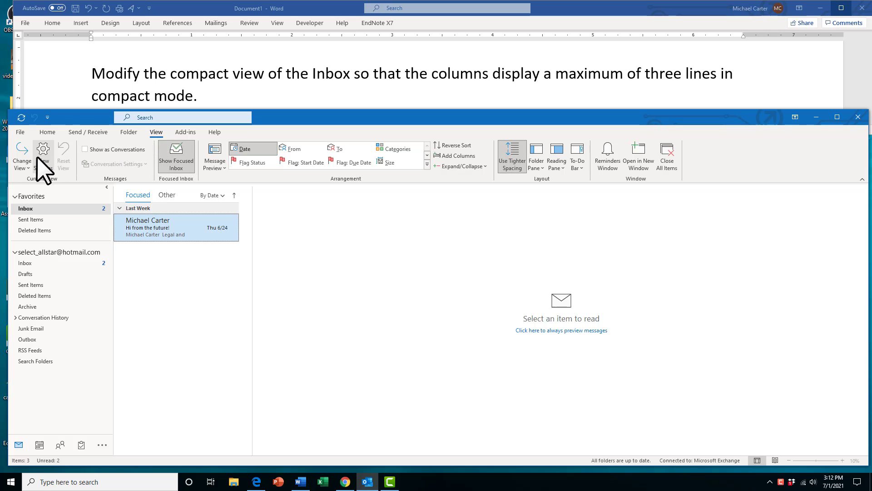
left_click(22, 164)
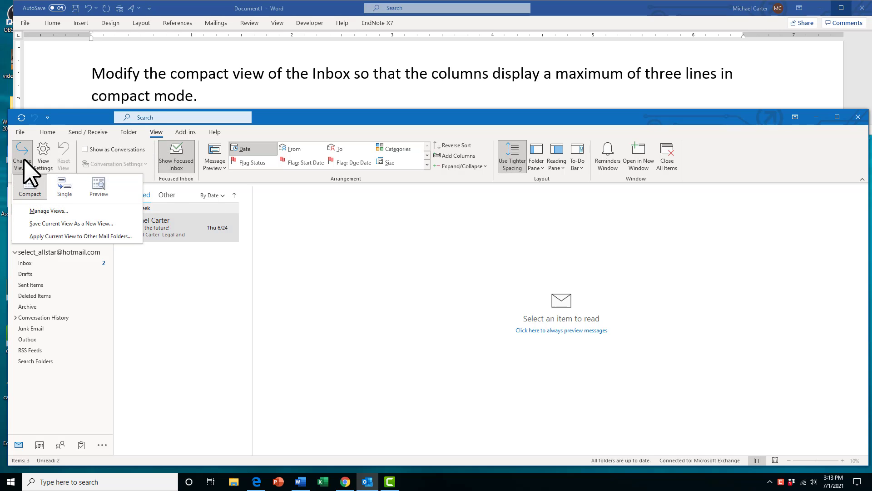
left_click(22, 161)
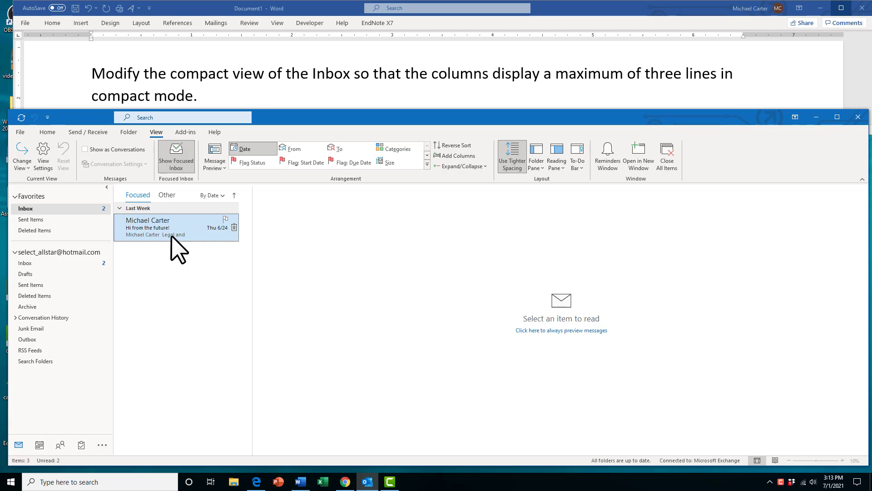
left_click(222, 169)
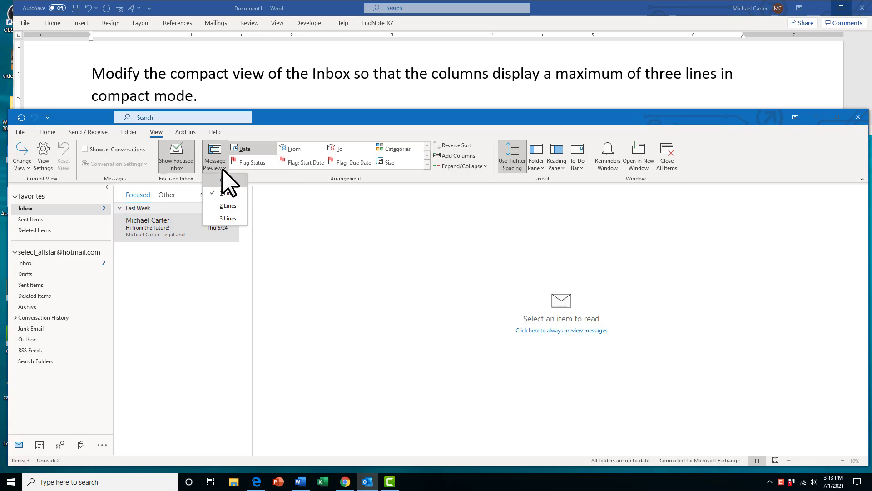
left_click(237, 219)
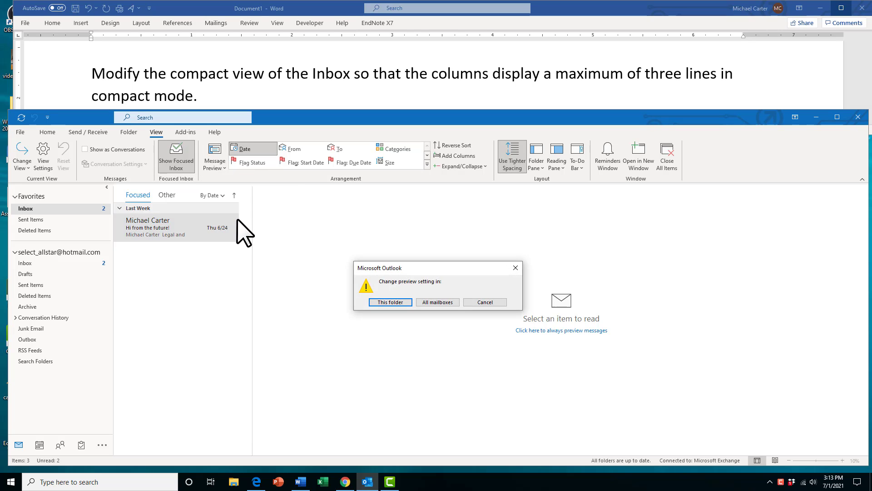
left_click(391, 302)
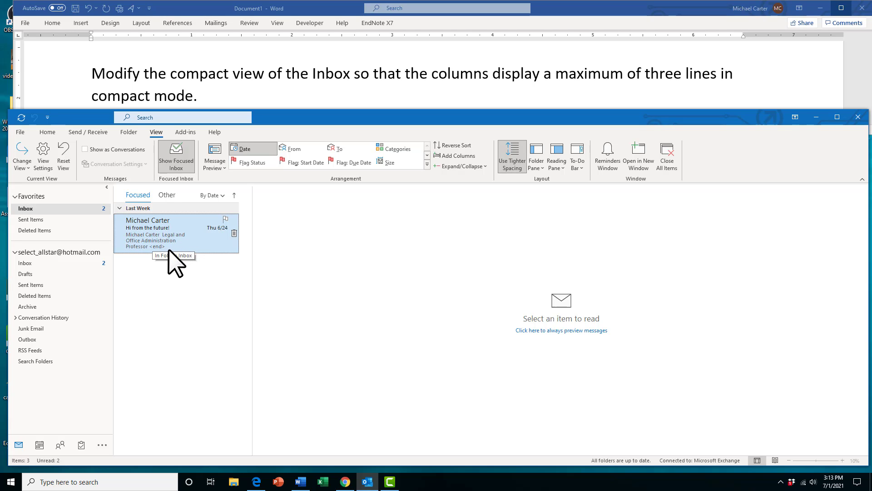
left_click(214, 164)
left_click(215, 167)
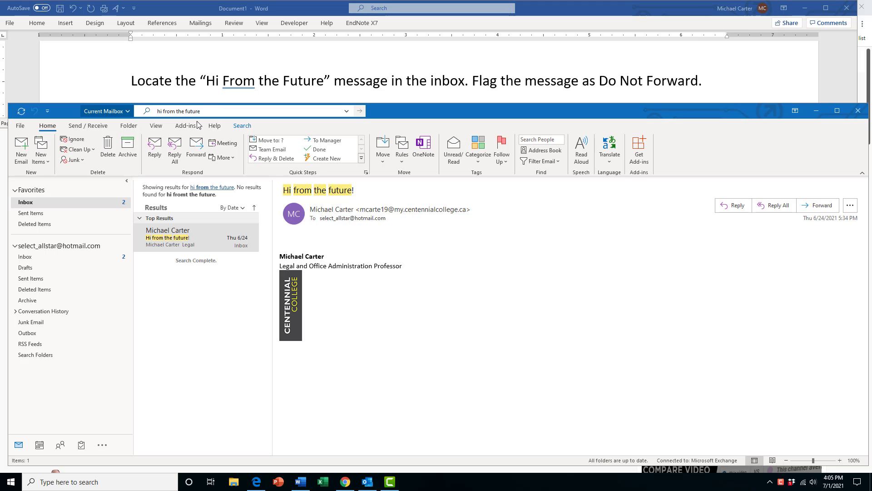
Flag the found "Hi from the future!" message with a custom follow-up flag set to "Do not Forward"
left_click(243, 126)
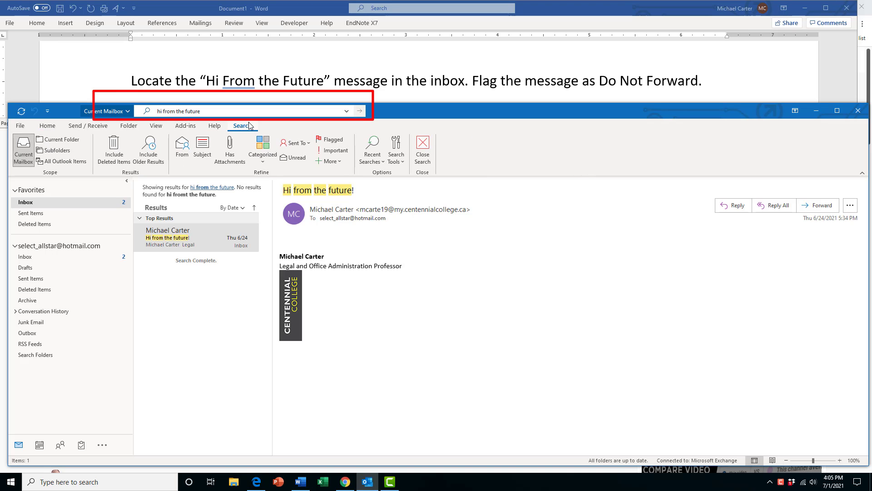
left_click(47, 126)
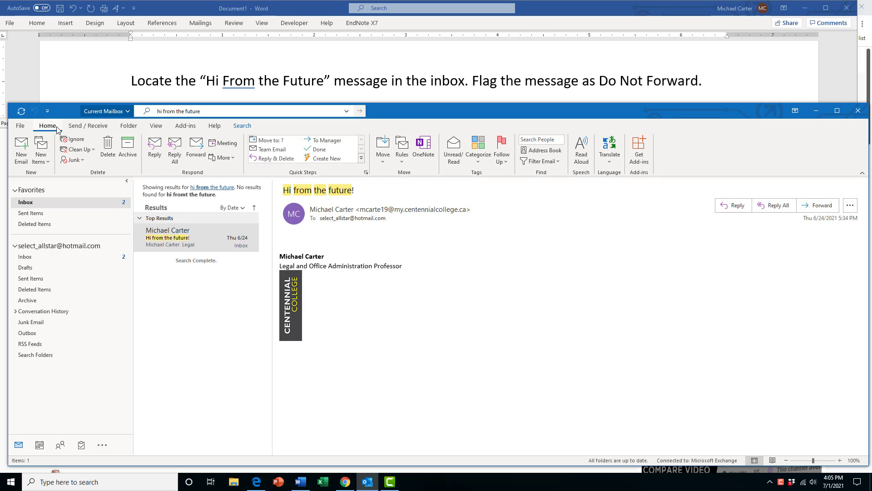
left_click(503, 164)
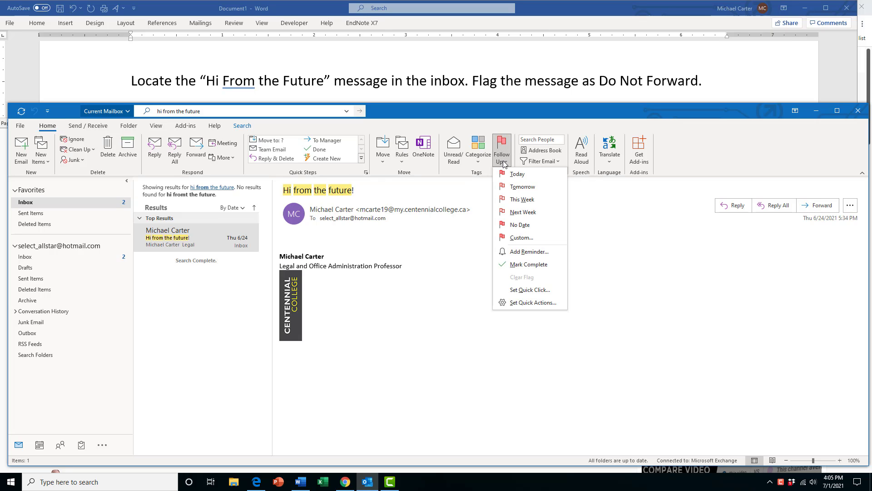
left_click(553, 241)
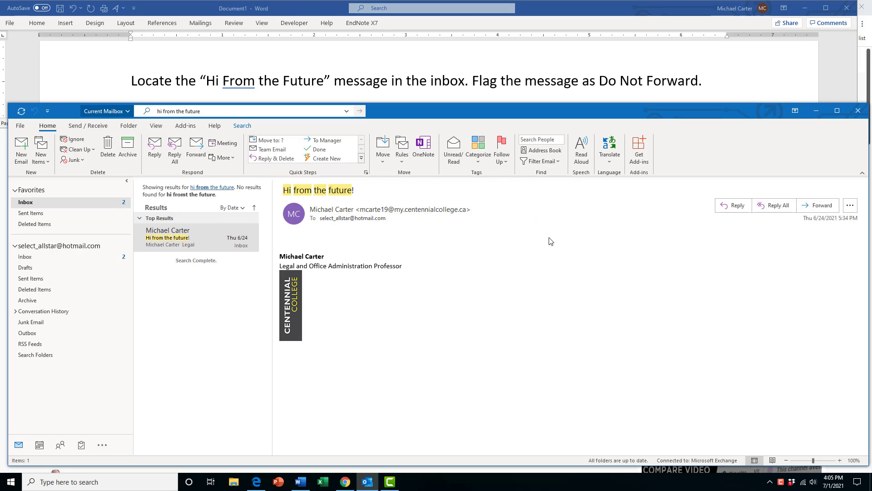
left_click(515, 266)
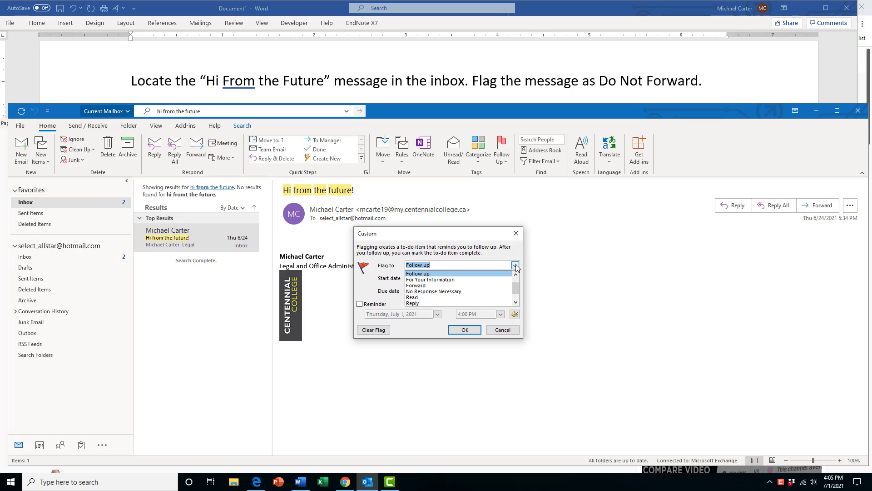
left_click(516, 274)
left_click(516, 275)
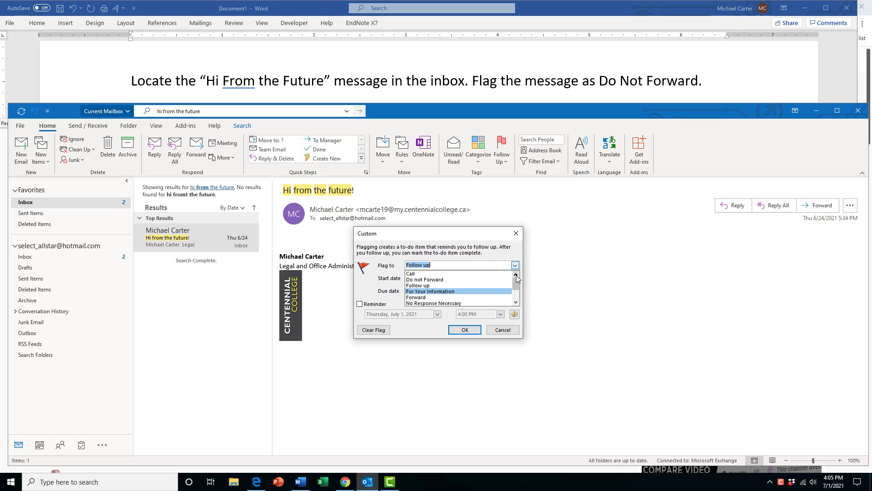
left_click(444, 280)
left_click(465, 331)
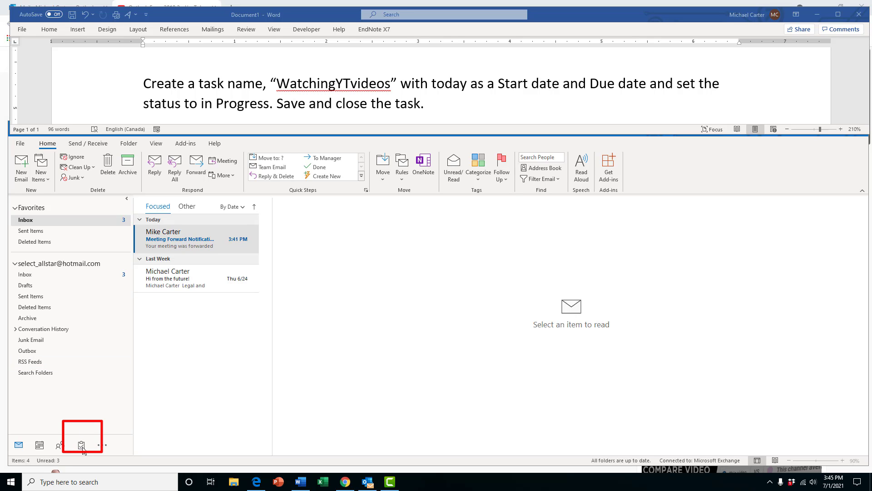
Create a new task and copy "WatchingYTvideos" from the Word instructions into its subject
left_click(42, 175)
left_click(43, 176)
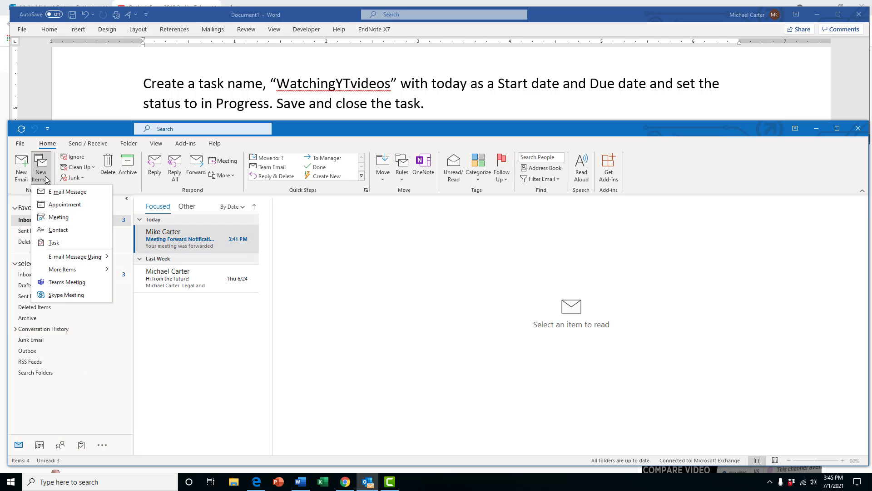
left_click(77, 242)
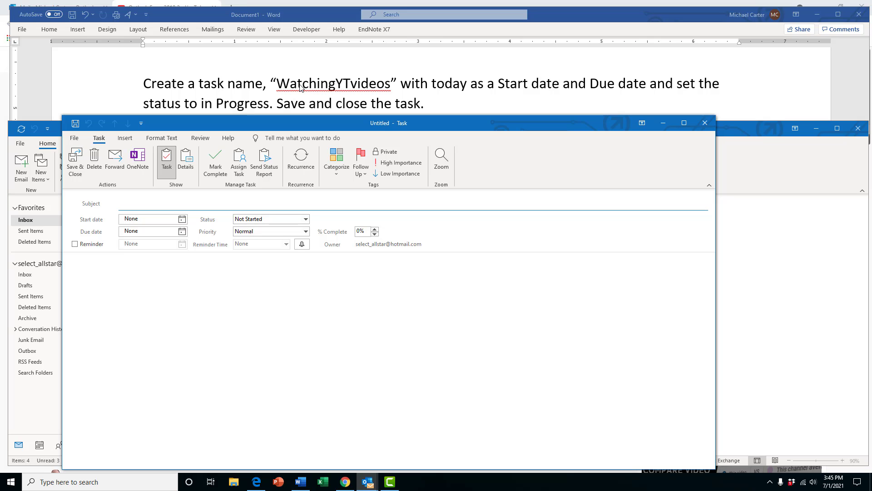
left_click(436, 103)
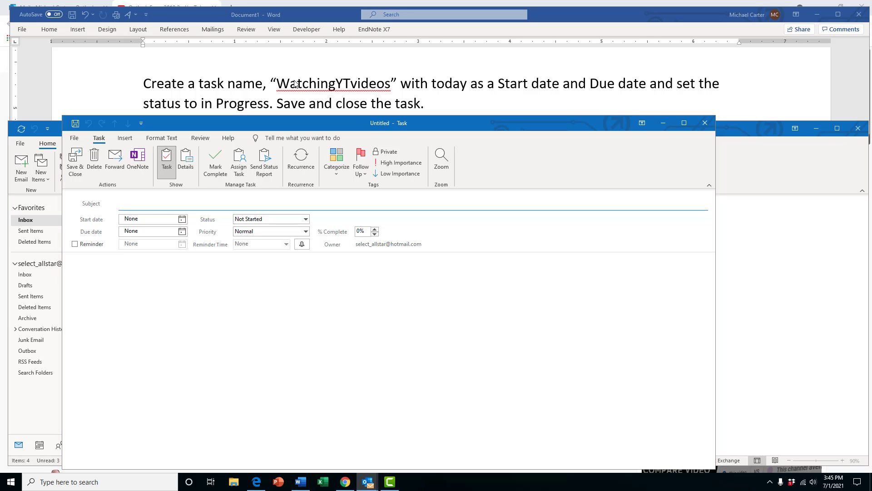
left_click_drag(276, 83, 392, 86)
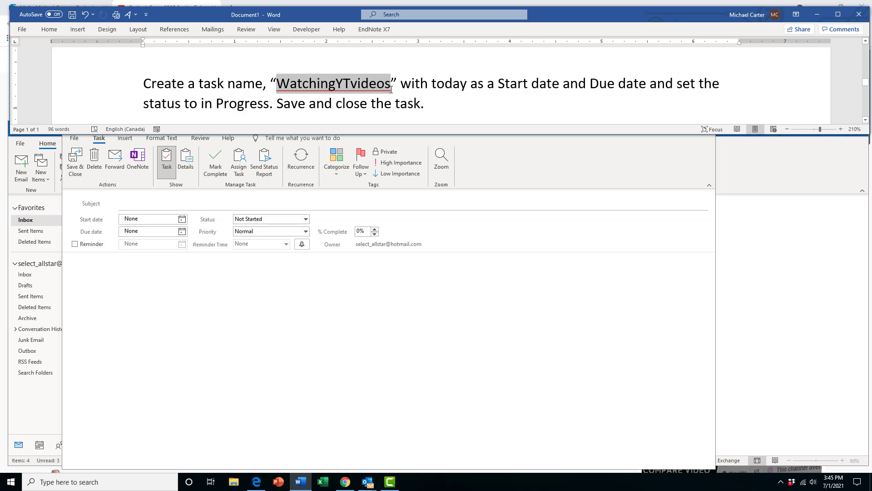
right_click(349, 88)
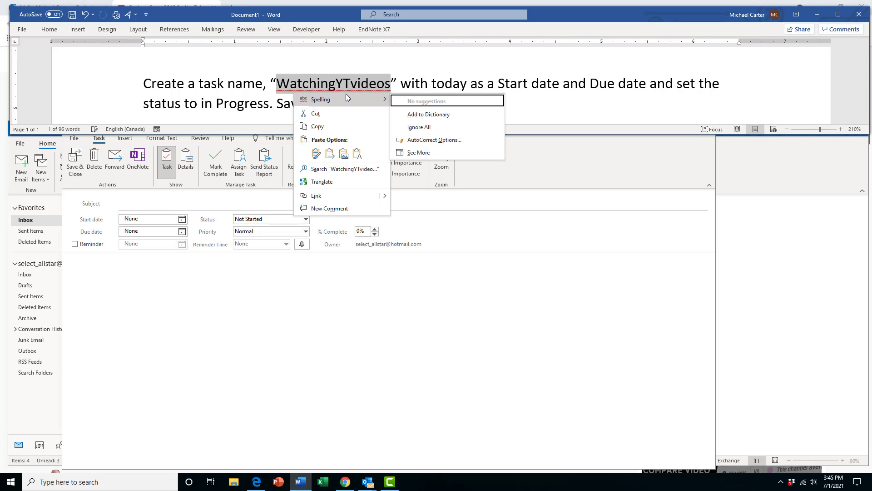
left_click(319, 123)
left_click(172, 203)
key("ctrl+v")
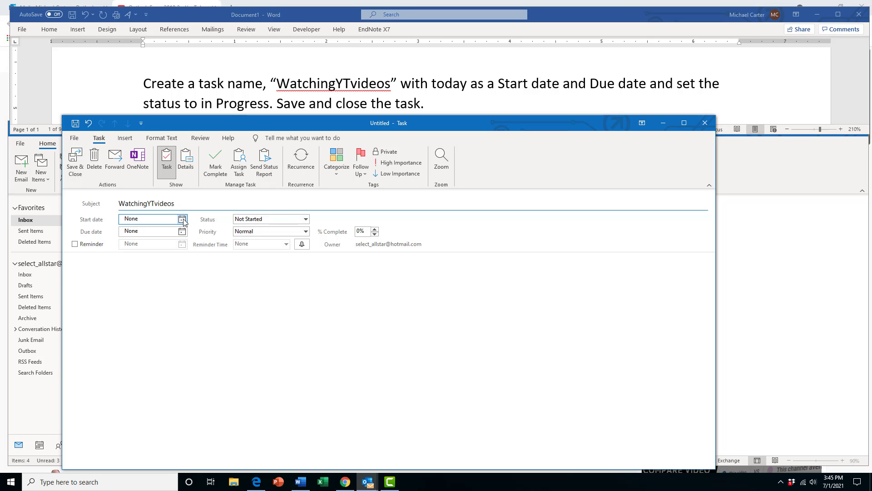
Set both the start date and the due date of the task to Thu 7/1/2021
left_click(182, 219)
left_click(159, 248)
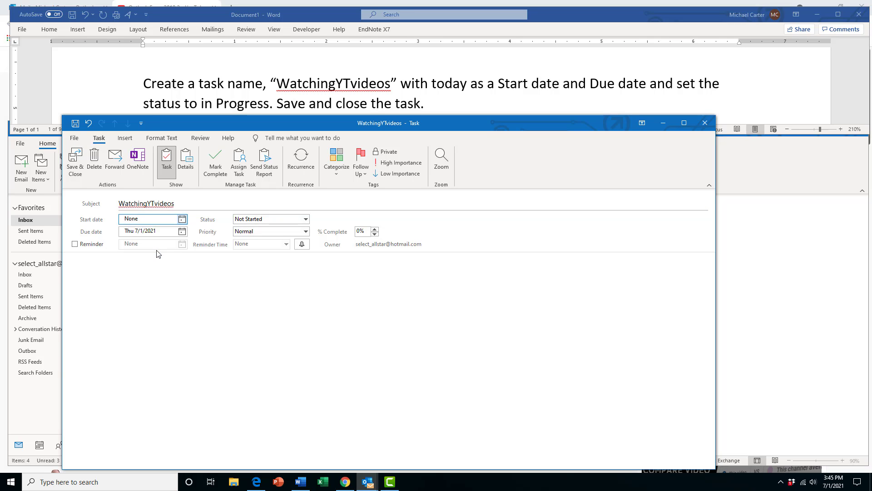
left_click(181, 242)
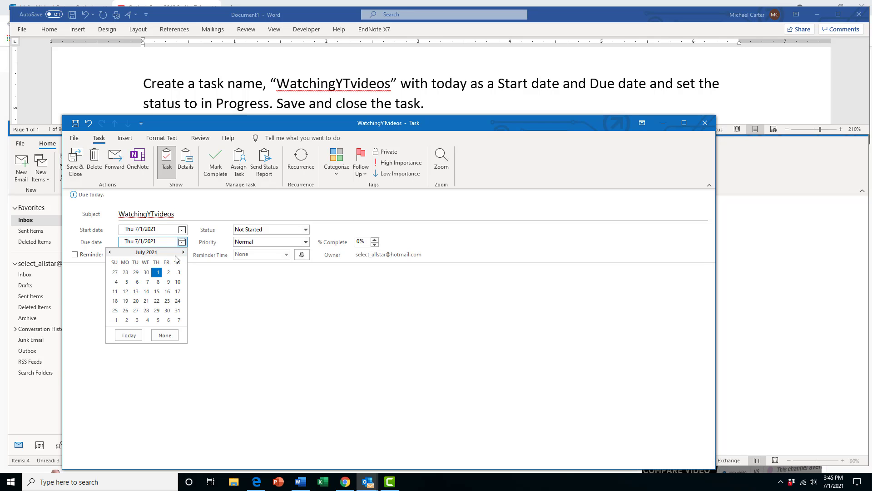
left_click(156, 272)
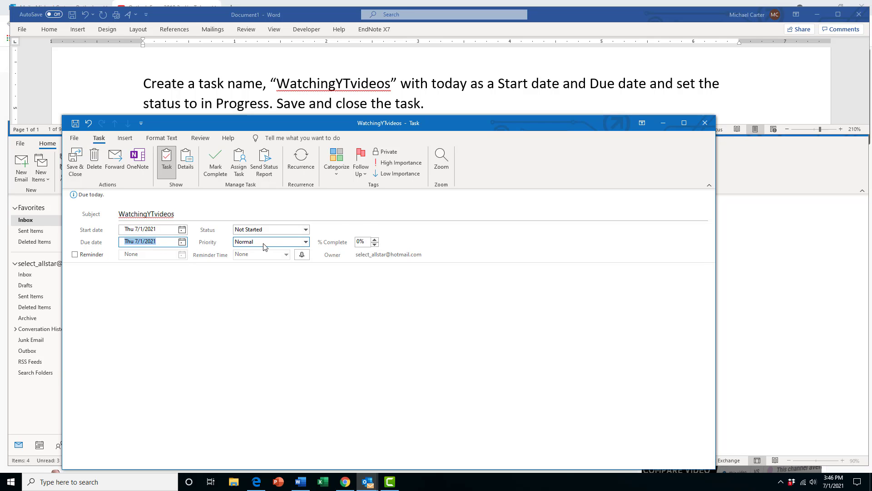
Set the task's status to In Progress, and save and close the task
left_click(306, 229)
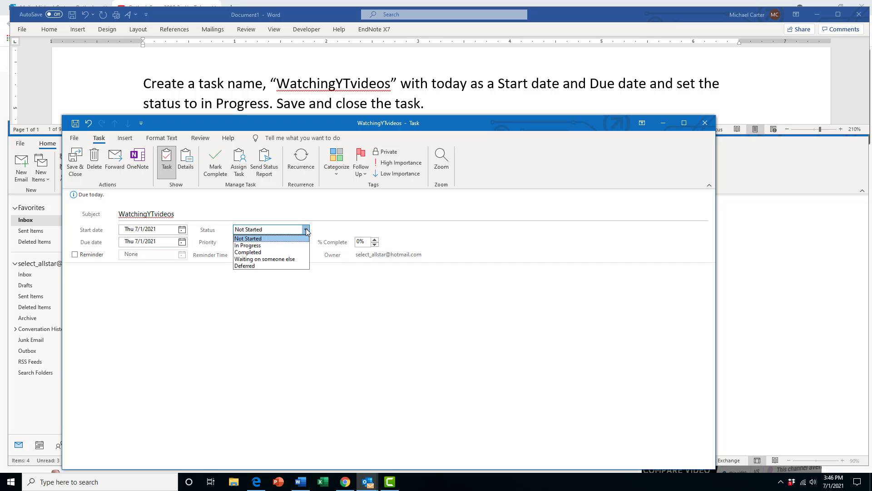
left_click(279, 245)
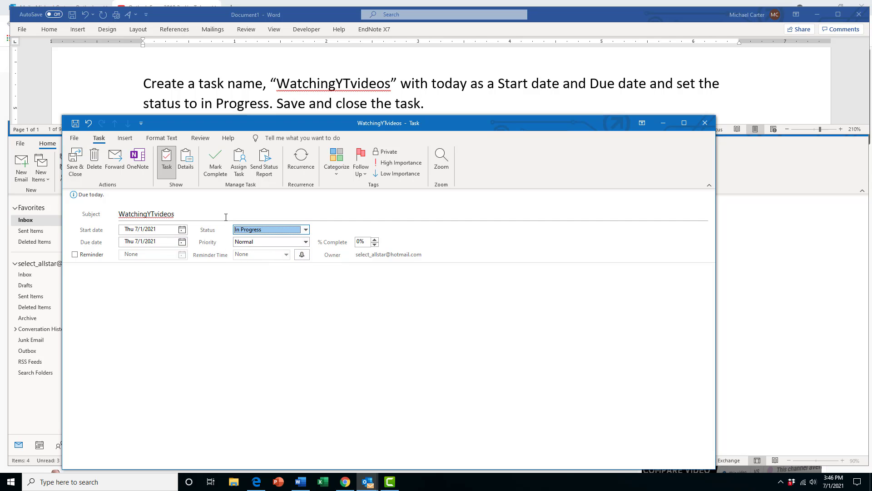
left_click(76, 169)
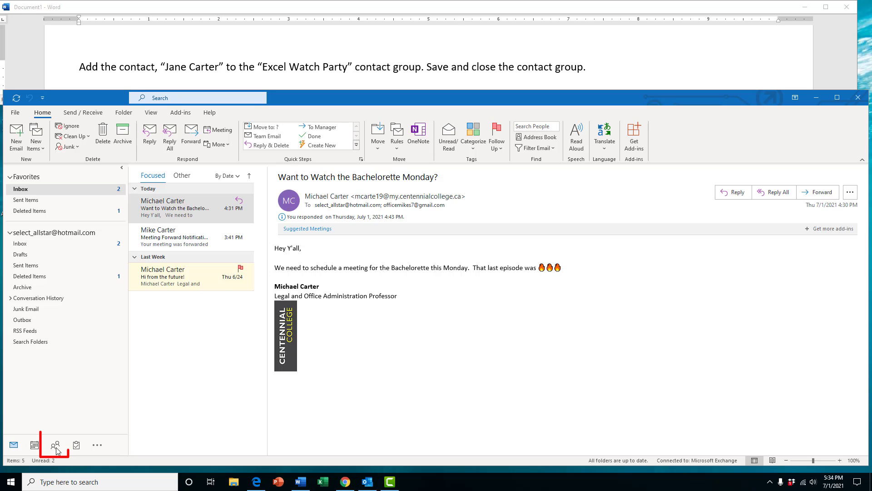
Switch to the contacts, search people for "exc", and view the Excel Tutorial Watch Party group's card before closing it
left_click(56, 447)
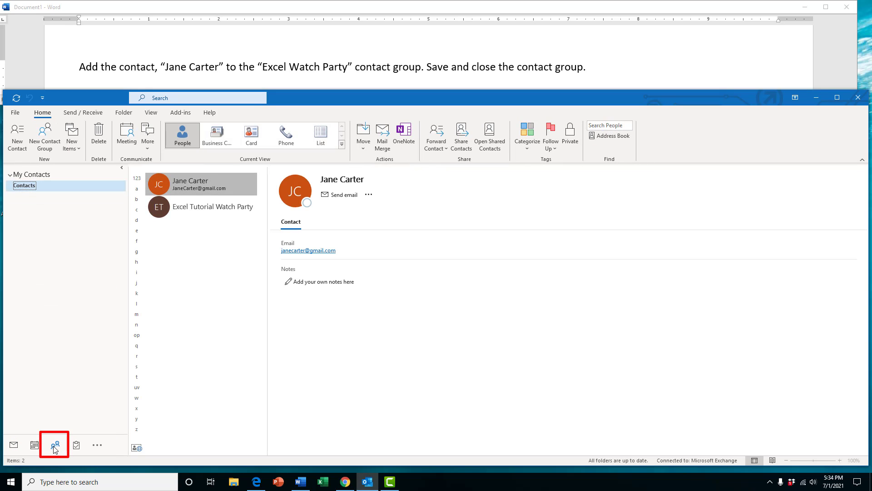
mouse_move(75, 447)
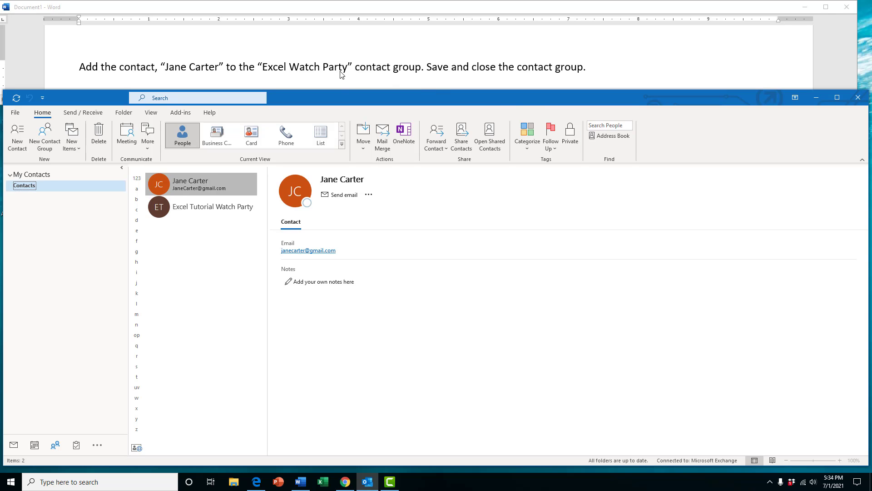
left_click(588, 124)
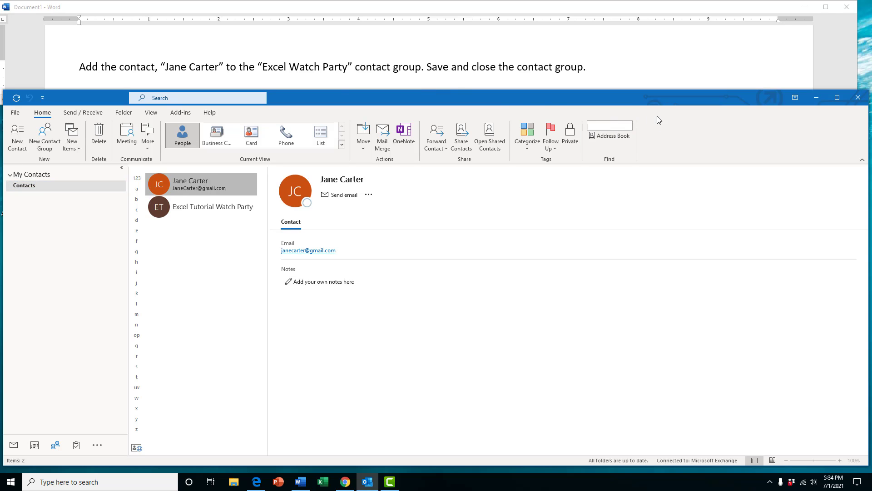
type("exc")
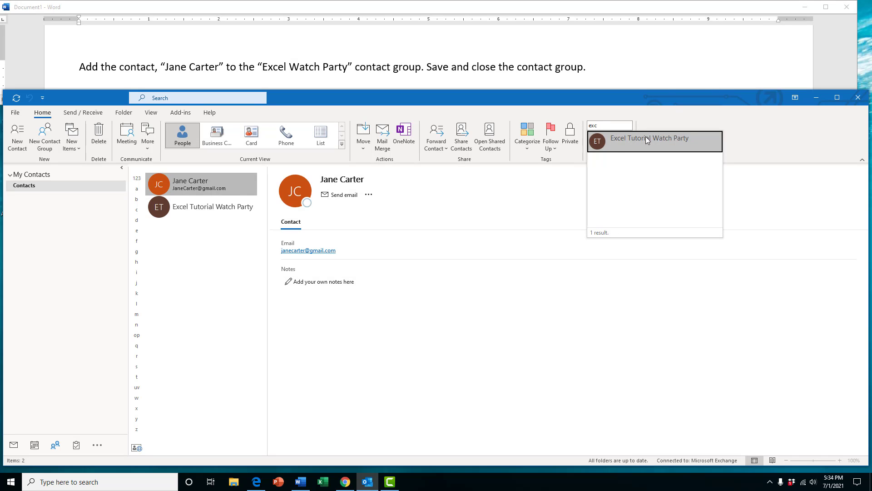
left_click(616, 143)
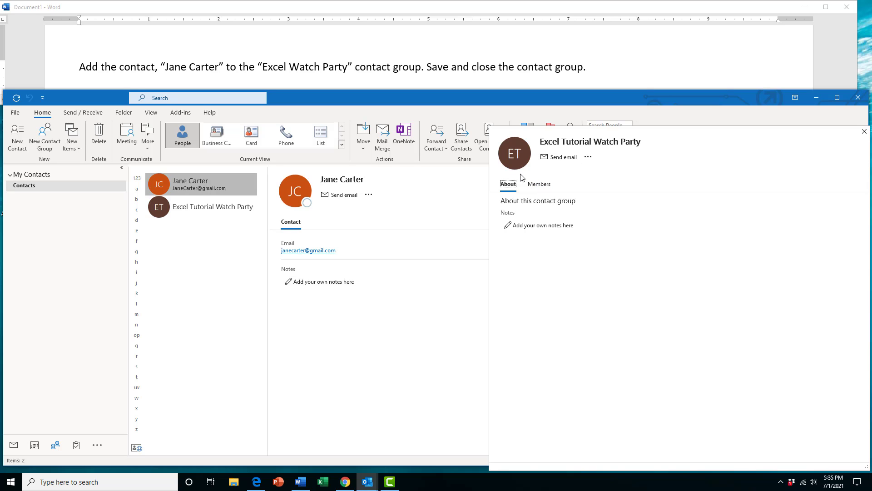
left_click(865, 132)
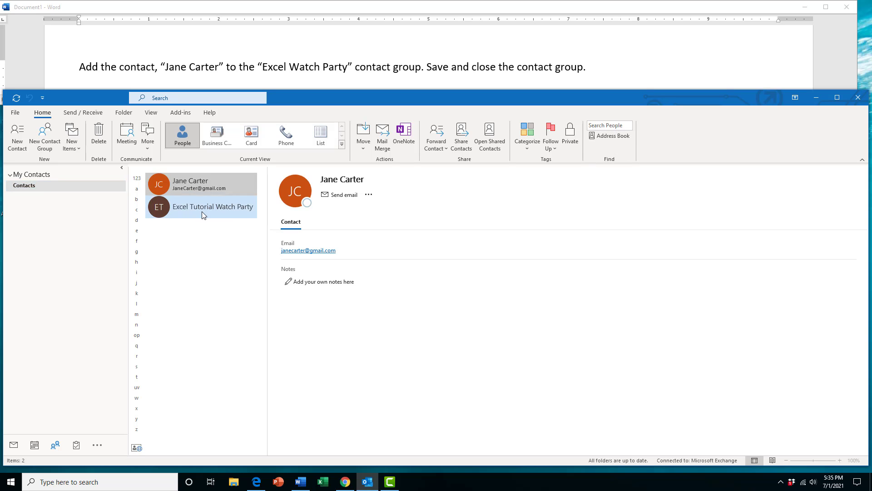
Open the Excel Tutorial Watch Party contact group and add the person named in the instructions from the Outlook contacts as a member
left_click(203, 212)
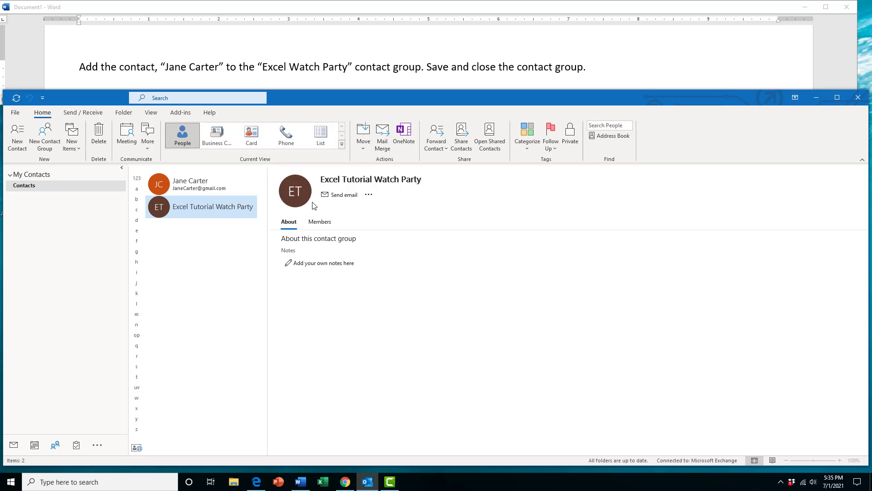
double_click(185, 205)
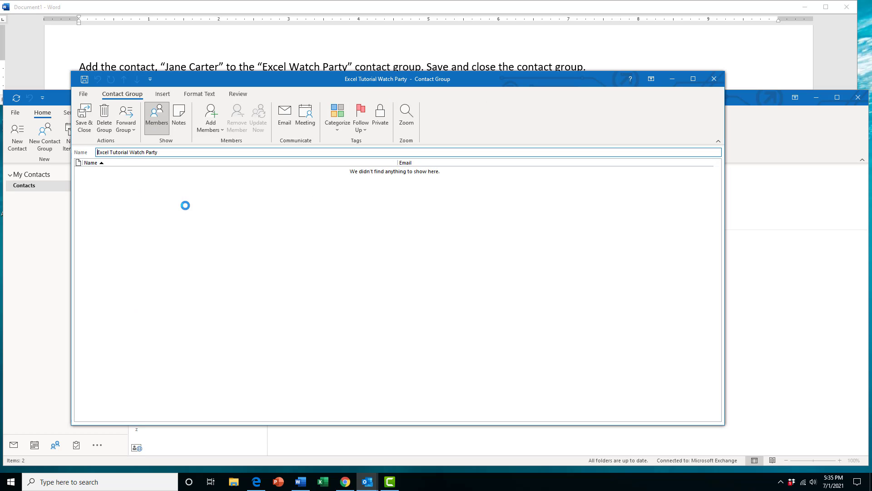
left_click_drag(272, 86, 287, 109)
left_click(230, 150)
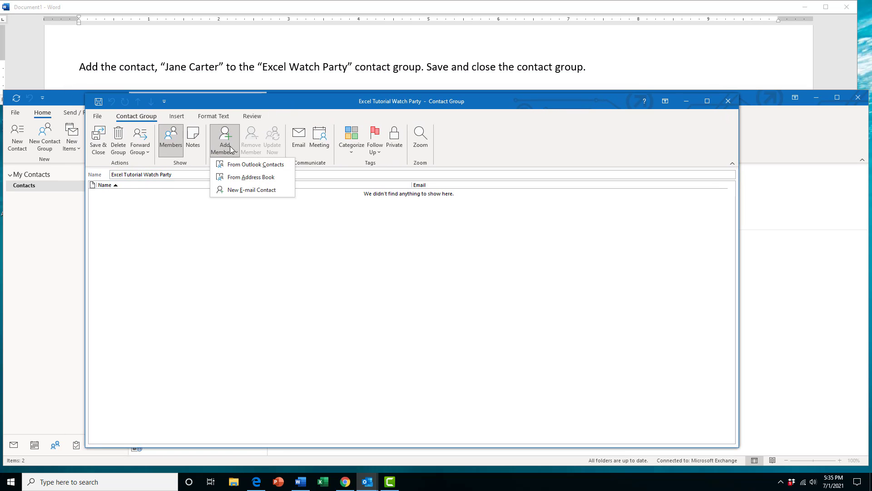
left_click(272, 165)
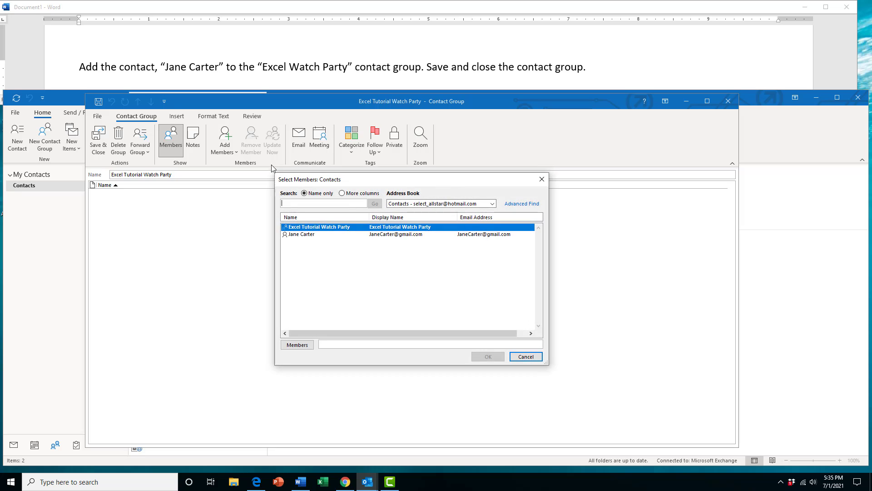
left_click(297, 238)
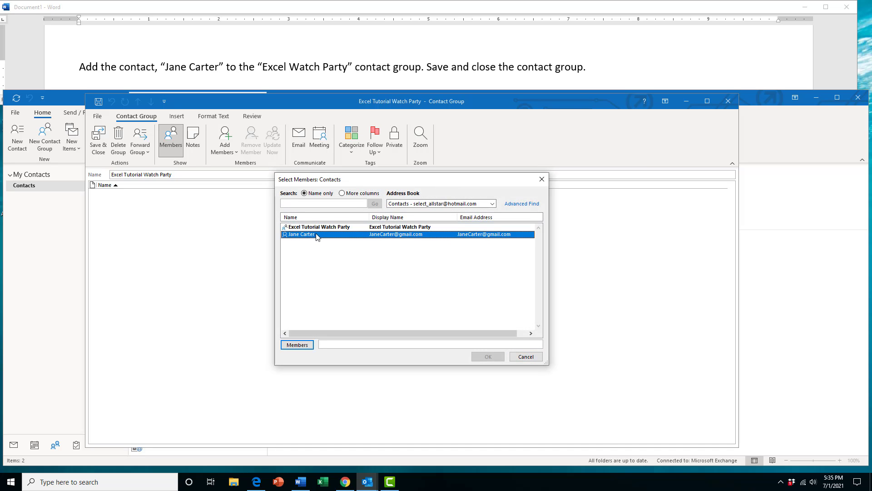
left_click(298, 345)
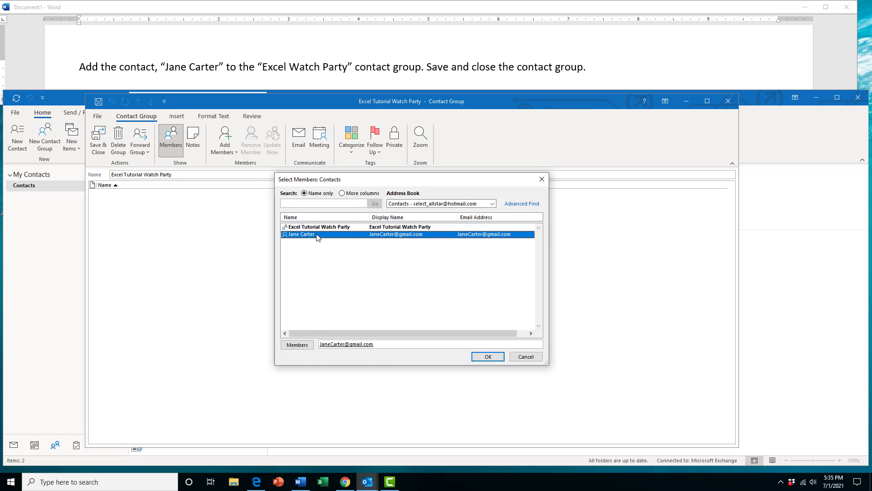
left_click(485, 358)
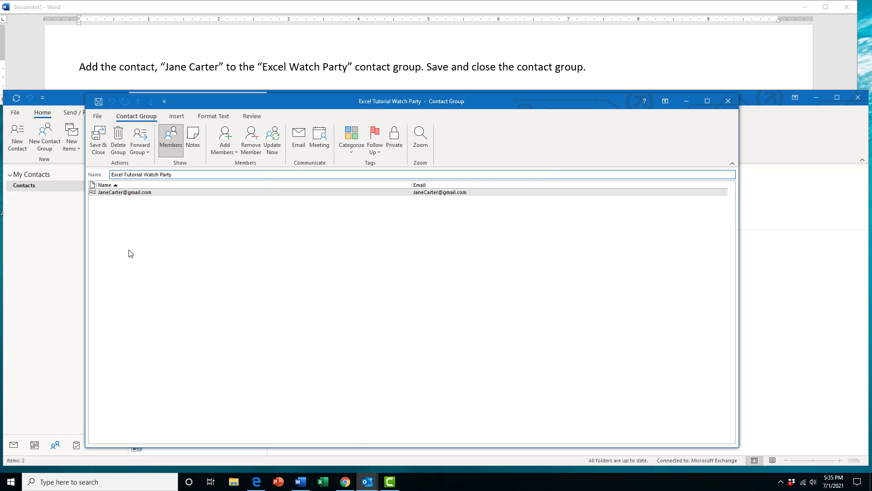
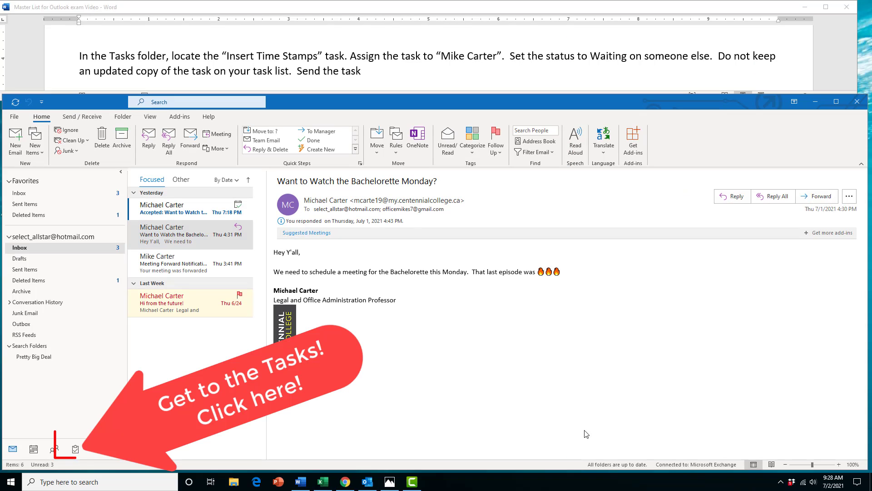
Open the "Insert Time Stamps" task from the Tasks folder and assign it to the person named in the instructions
left_click(76, 449)
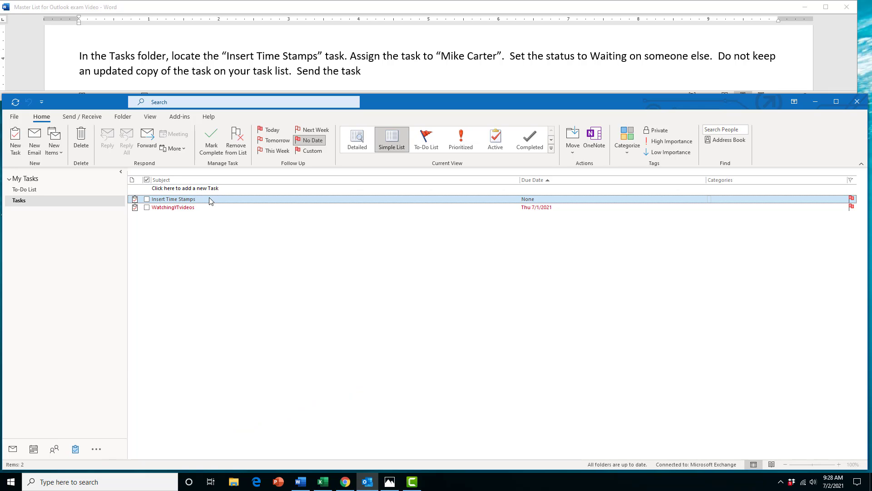
double_click(208, 199)
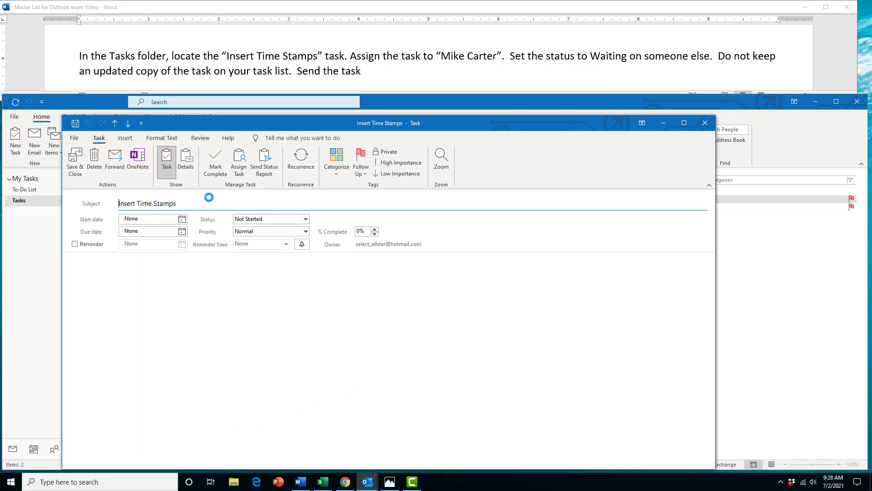
left_click(240, 172)
left_click(189, 200)
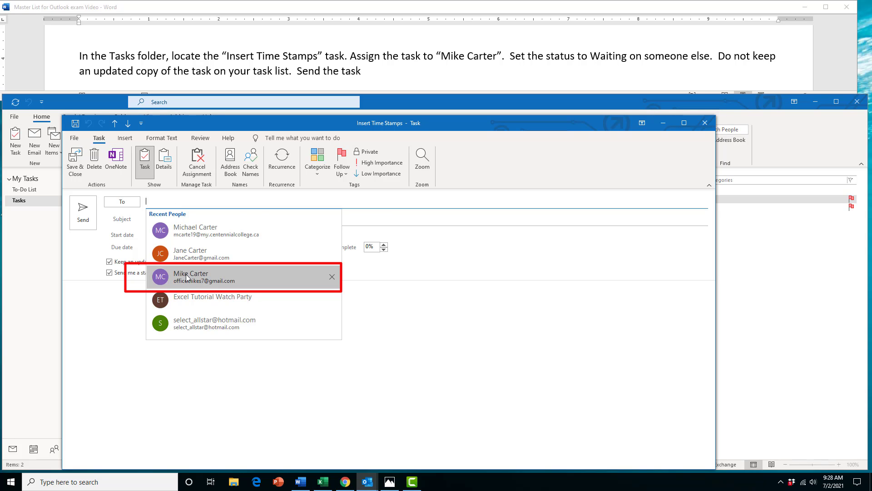
left_click(262, 272)
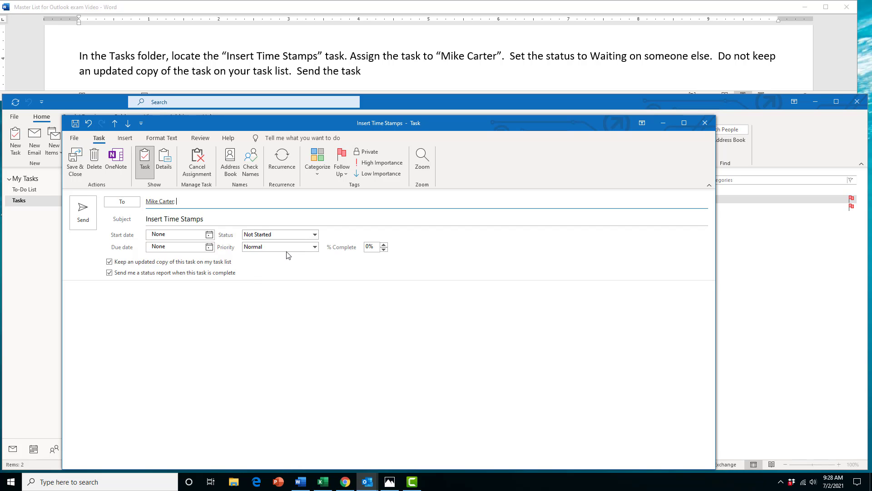
Set the task's status to Waiting on someone else, and send it without keeping an updated copy on the task list
left_click(314, 234)
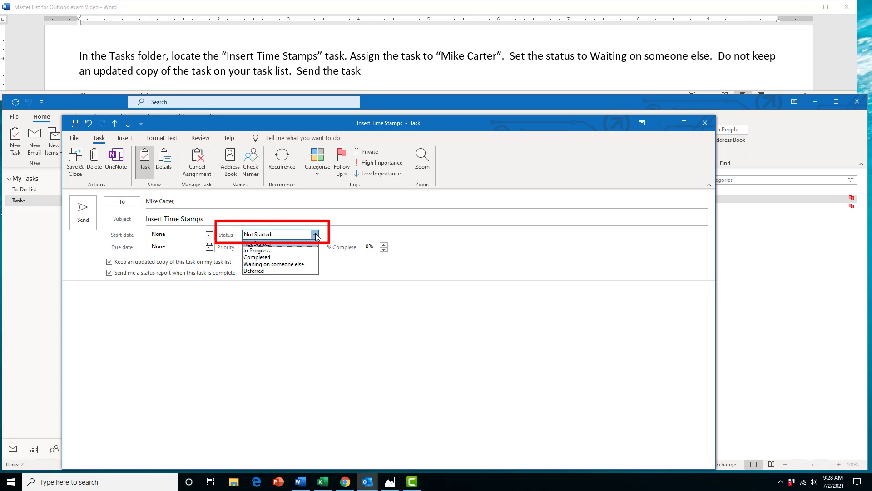
left_click(287, 265)
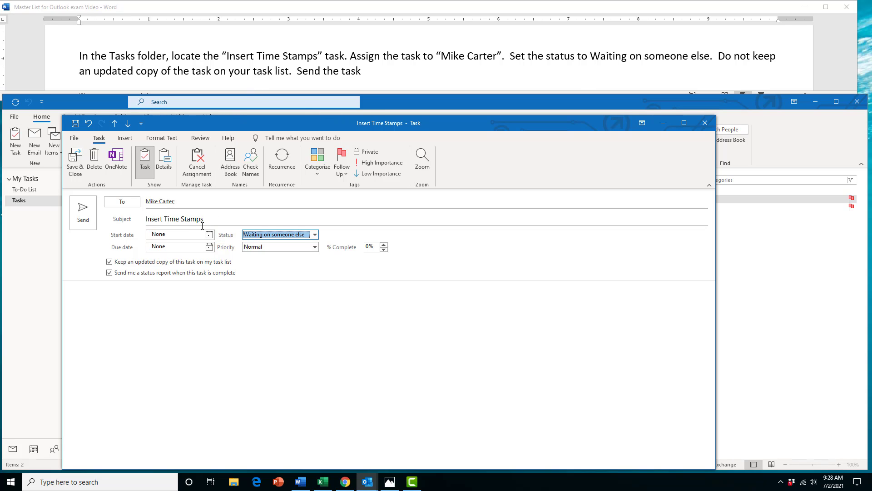
left_click(110, 262)
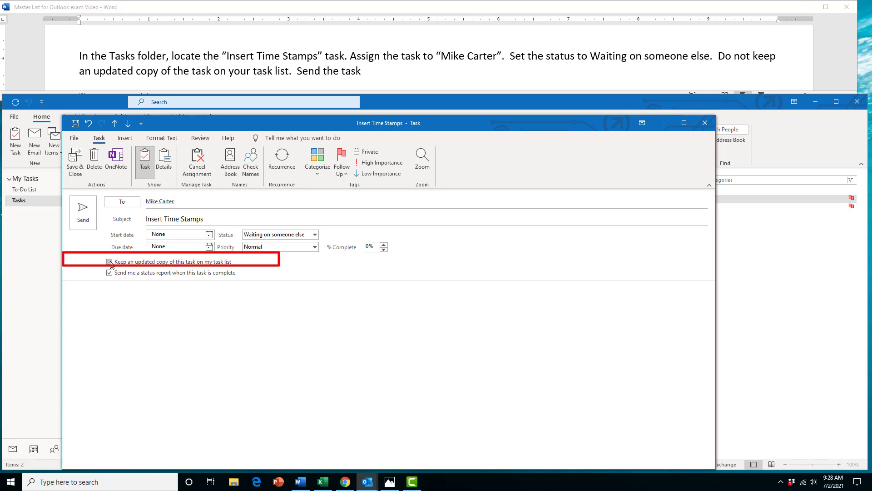
left_click(83, 214)
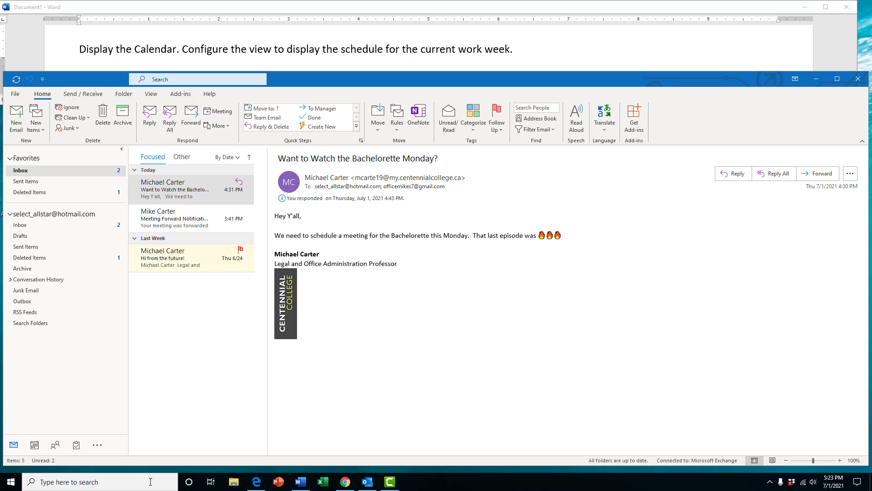
Display the calendar in the Work Week view for the current week
left_click(33, 447)
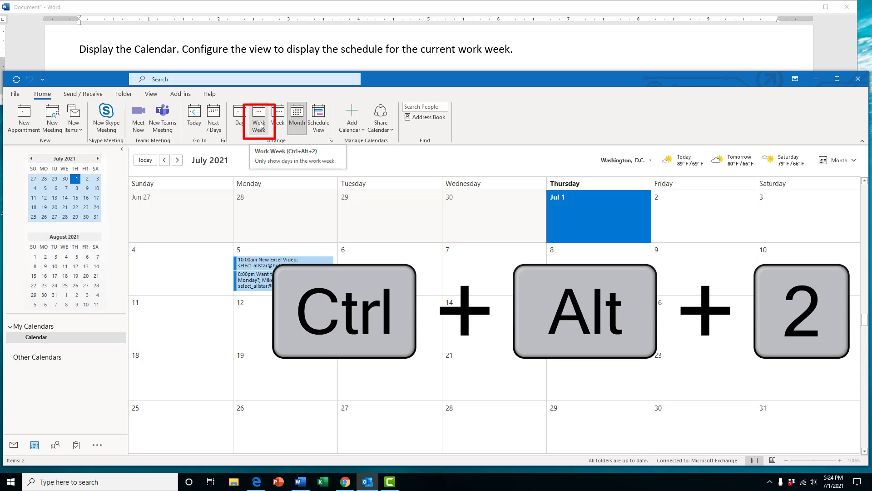
left_click(258, 127)
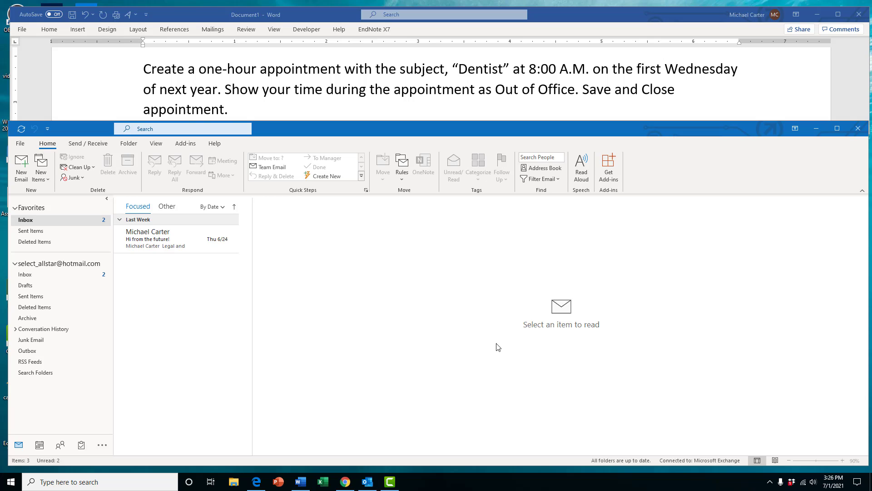
Create a new appointment titled "Dentist" that shows the time as Out of Office
left_click(378, 323)
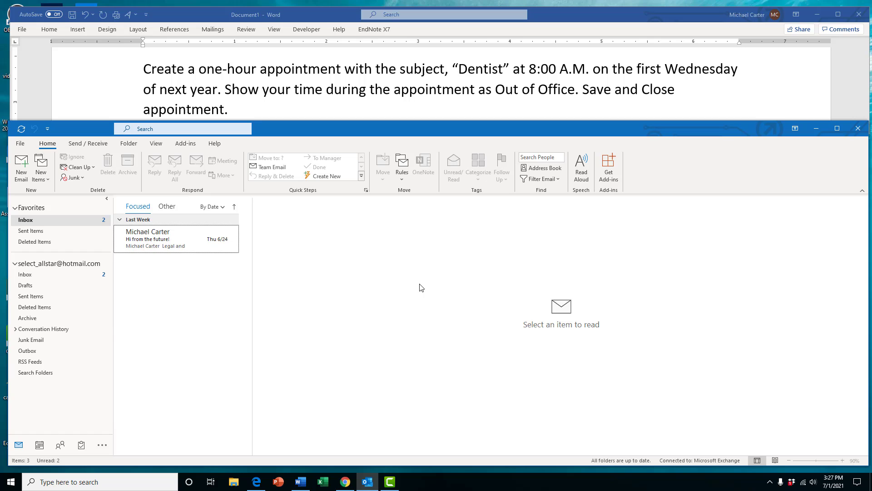
key("ctrl+shift+a")
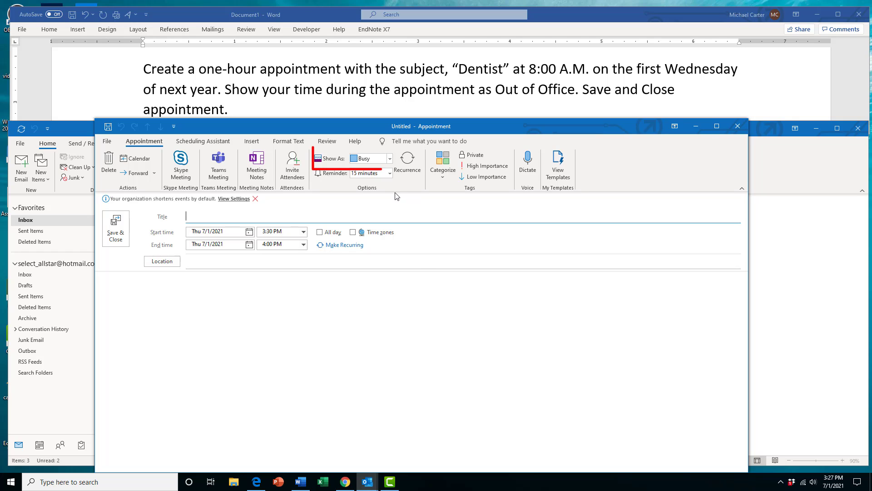
left_click(390, 158)
left_click(393, 221)
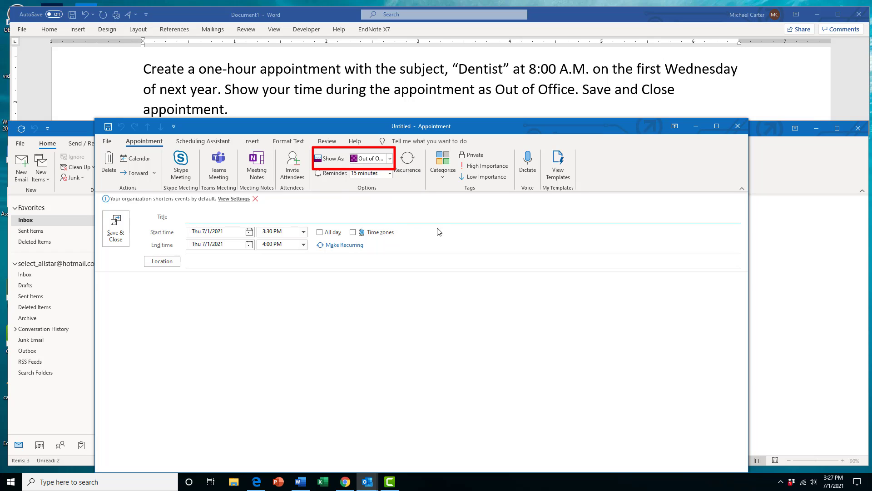
left_click(198, 219)
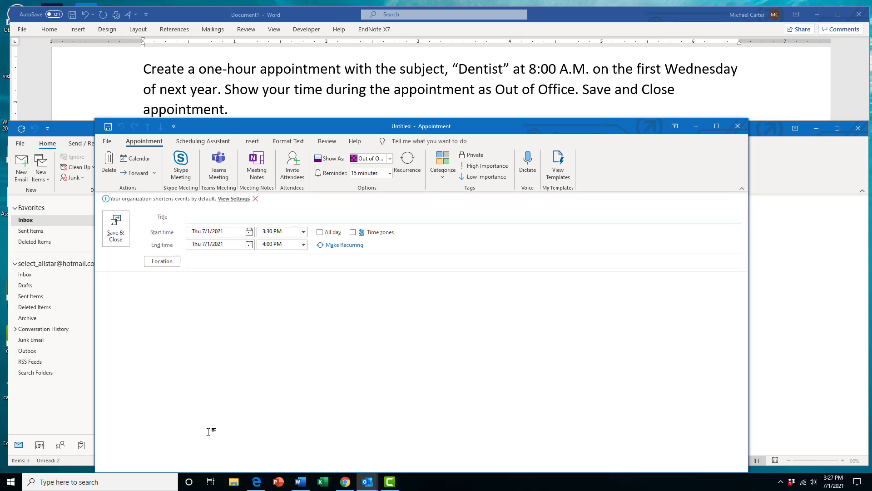
type("Dentist")
Set the appointment's start date to the first Wednesday of next year, Wed 1/5/2022
left_click(248, 232)
left_click(249, 242)
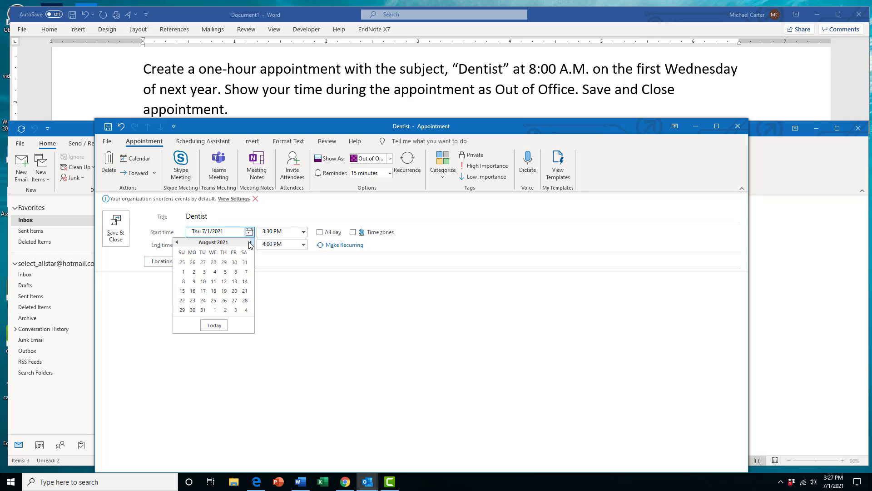
left_click(250, 242)
left_click(250, 242)
left_click(249, 242)
left_click(250, 242)
left_click(250, 242)
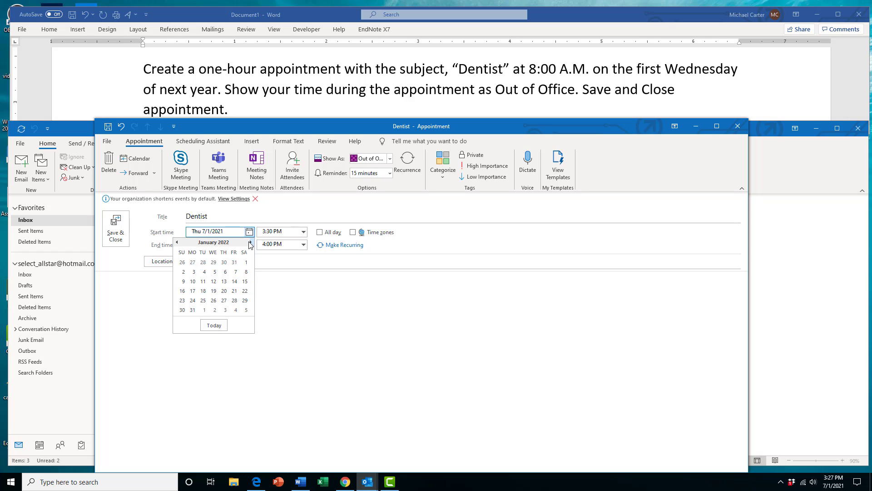
left_click(216, 272)
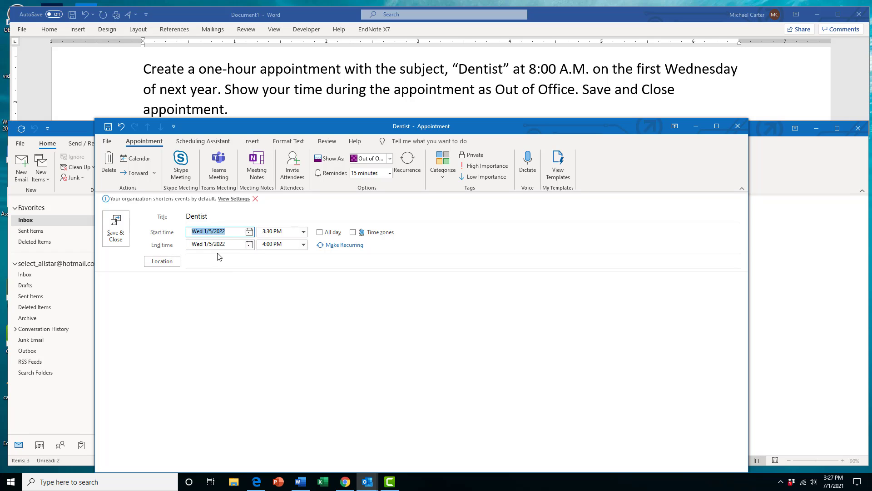
Set the appointment to run from 8:00 AM to 9:00 AM, and save and close it
left_click(303, 232)
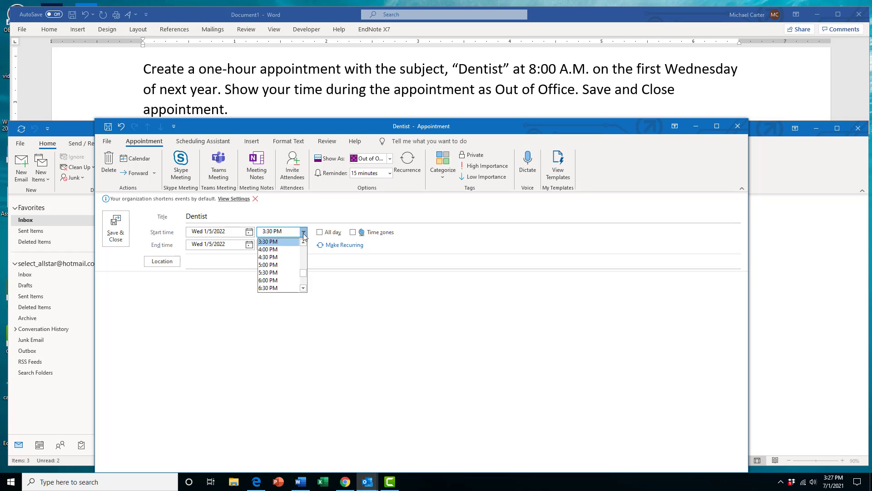
left_click(303, 242)
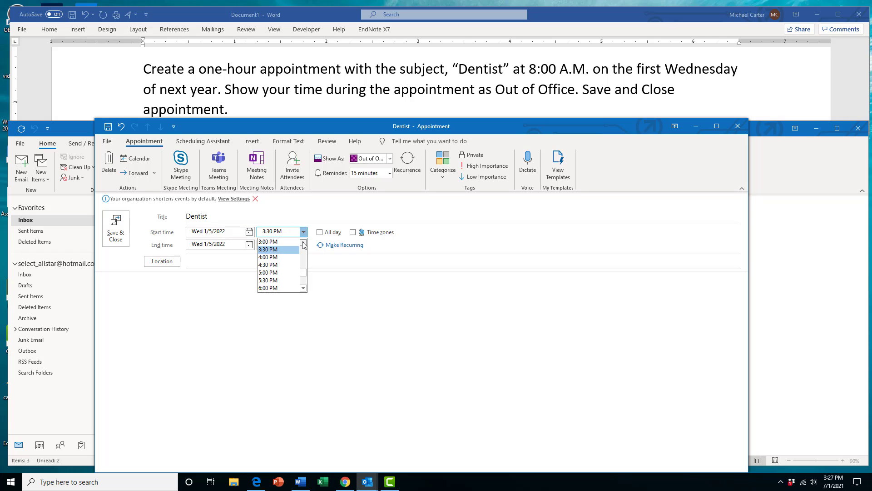
scroll(303, 245, "up", 4)
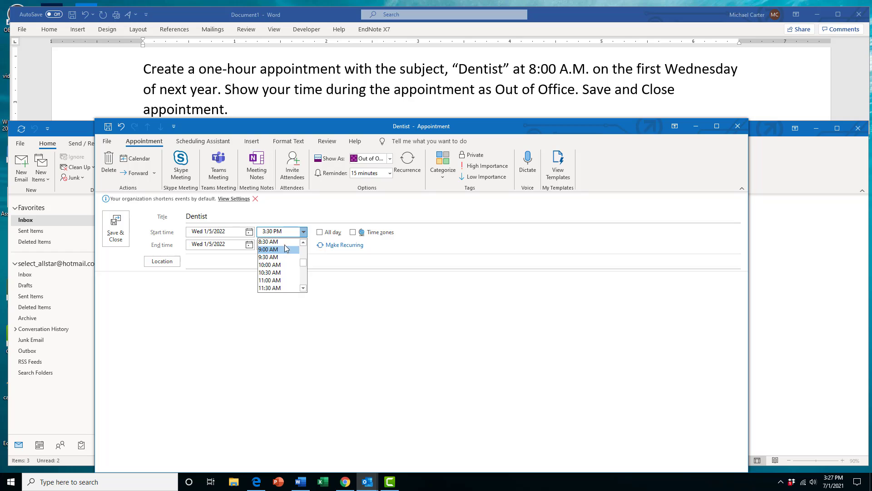
scroll(286, 248, "up", 1)
left_click(290, 246)
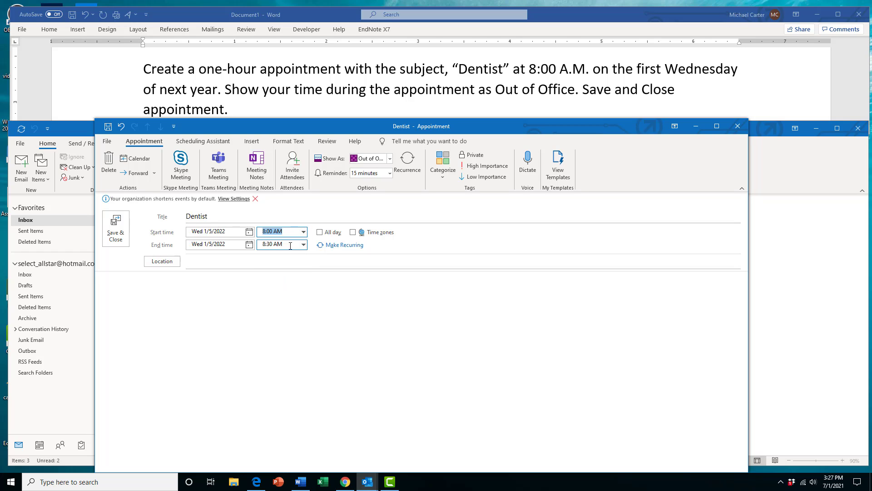
left_click(304, 244)
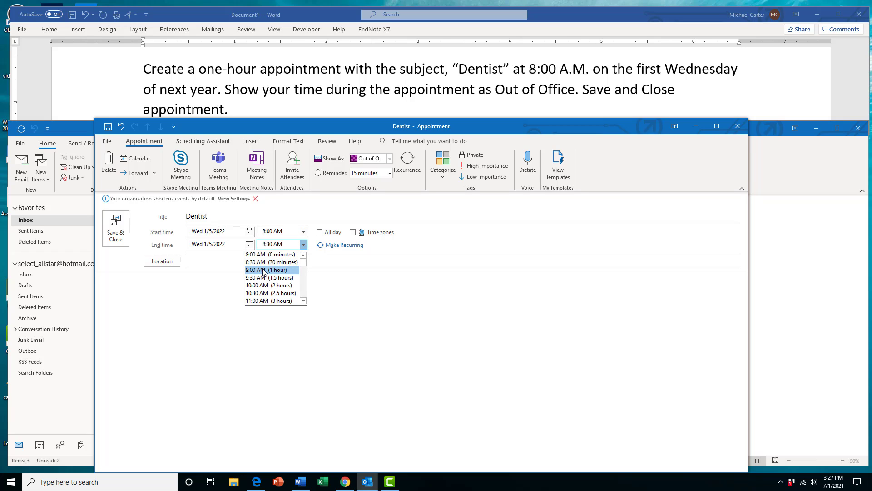
left_click(264, 270)
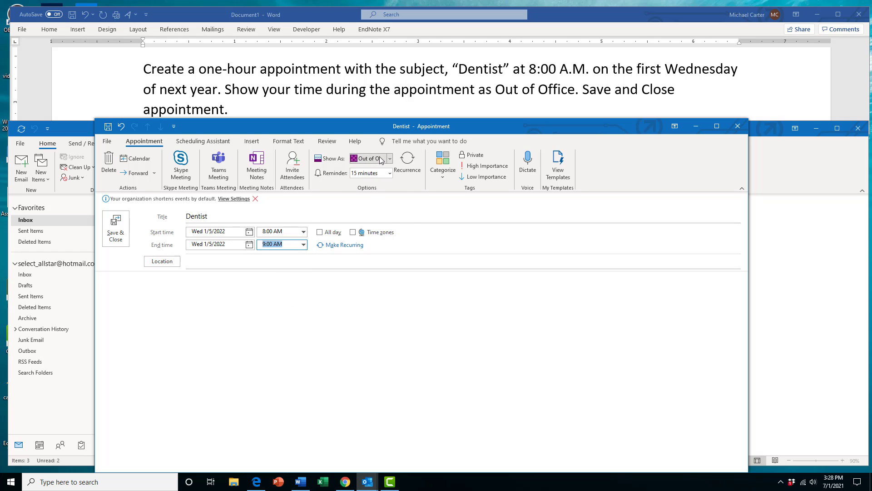
left_click(120, 237)
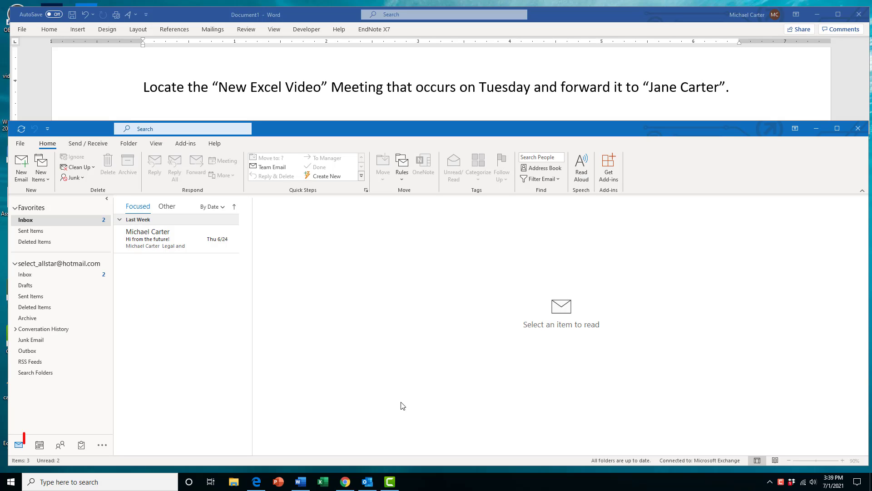
In the calendar, forward the "New Excel Video" meeting on July 5 and reposition the new message window below the task text
left_click(38, 446)
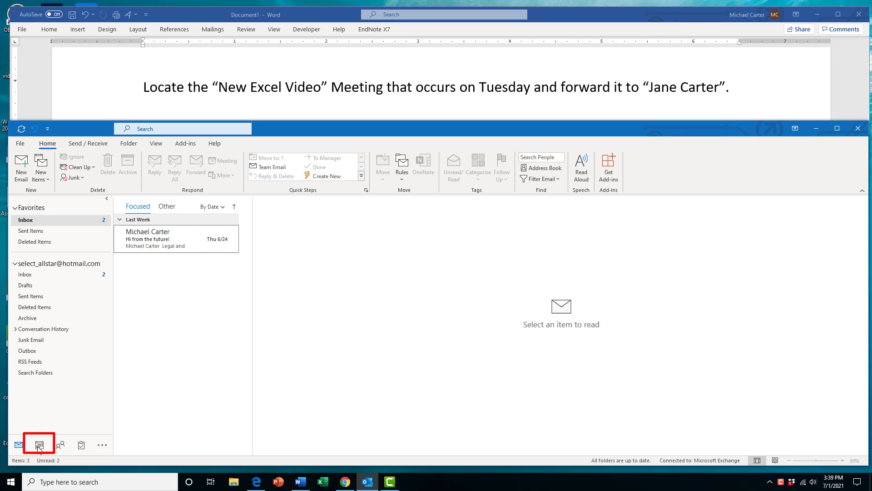
left_click(39, 447)
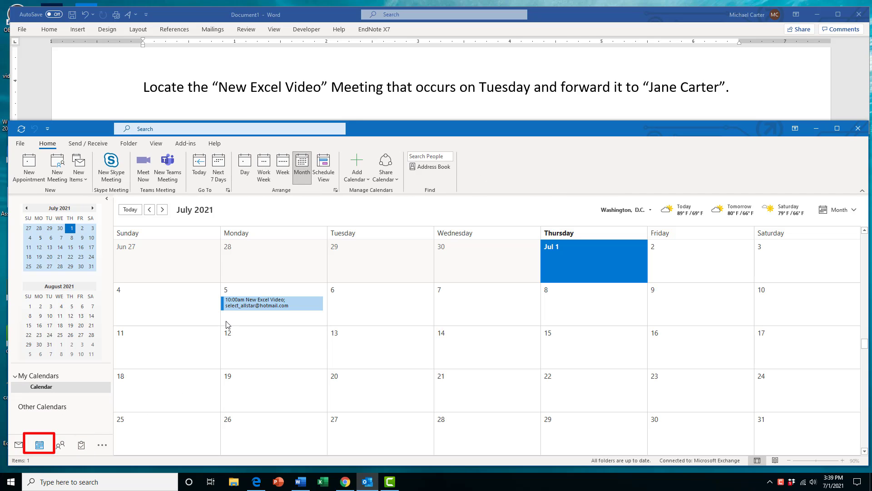
mouse_move(232, 311)
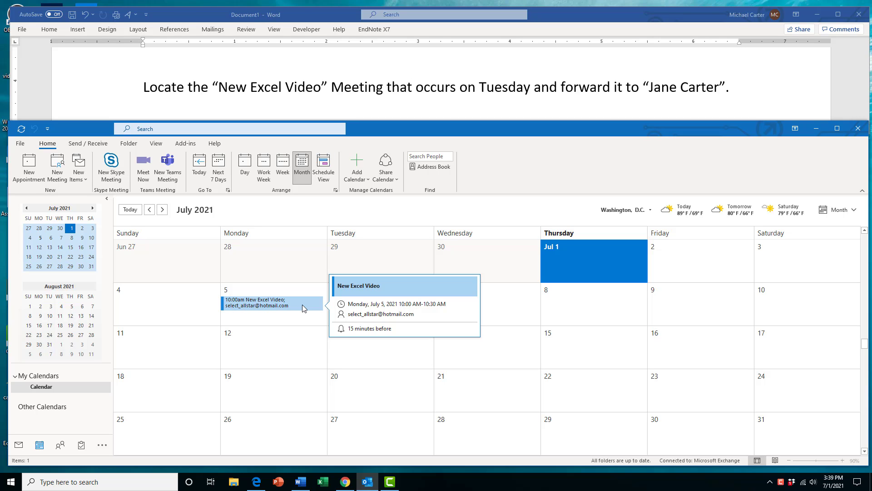
right_click(277, 307)
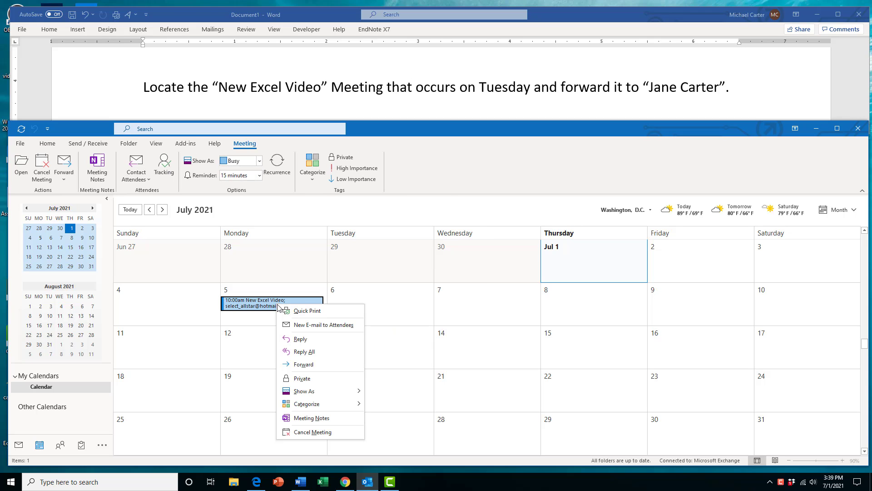
left_click(304, 364)
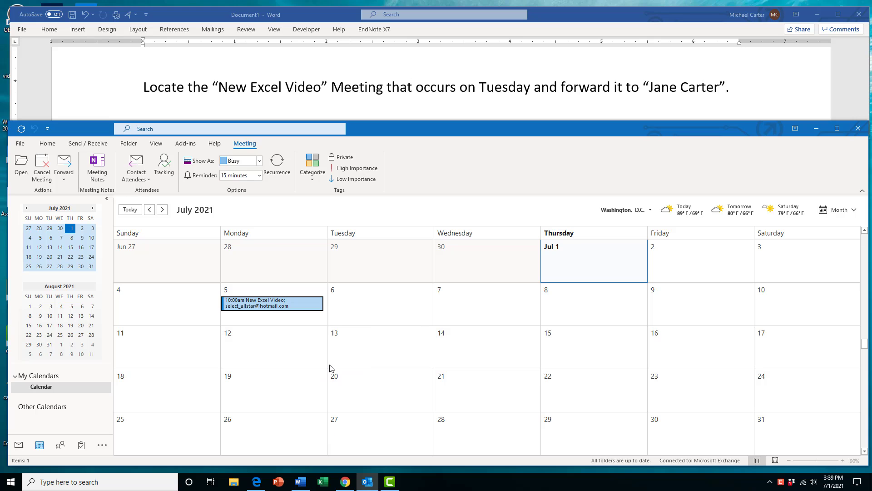
left_click_drag(449, 16, 503, 113)
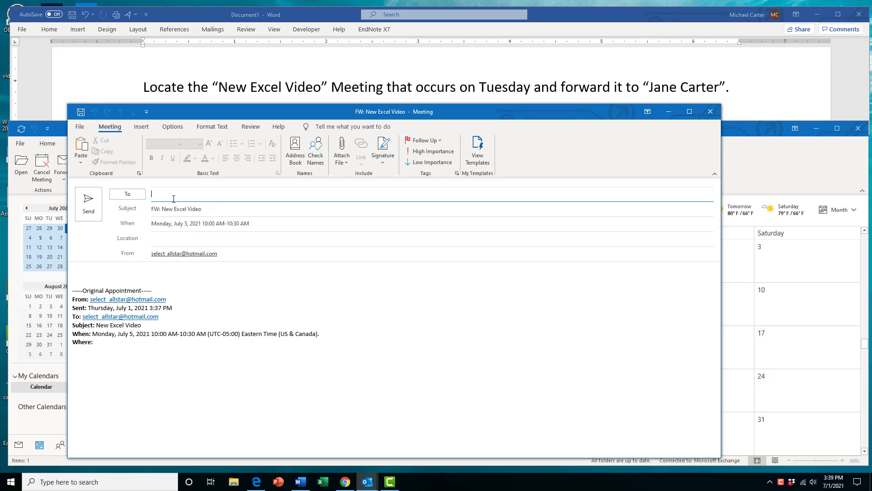
Address the forwarded "New Excel Video" meeting to the contact named in the task and send it
type("J")
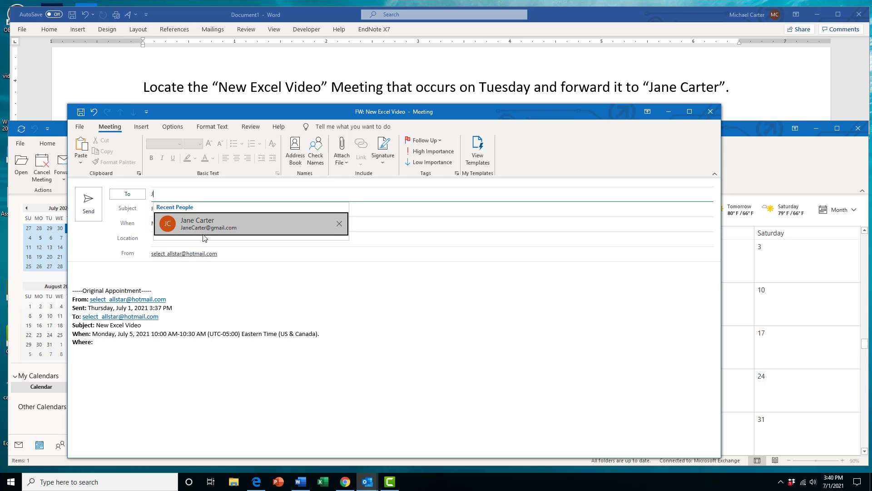
left_click(227, 224)
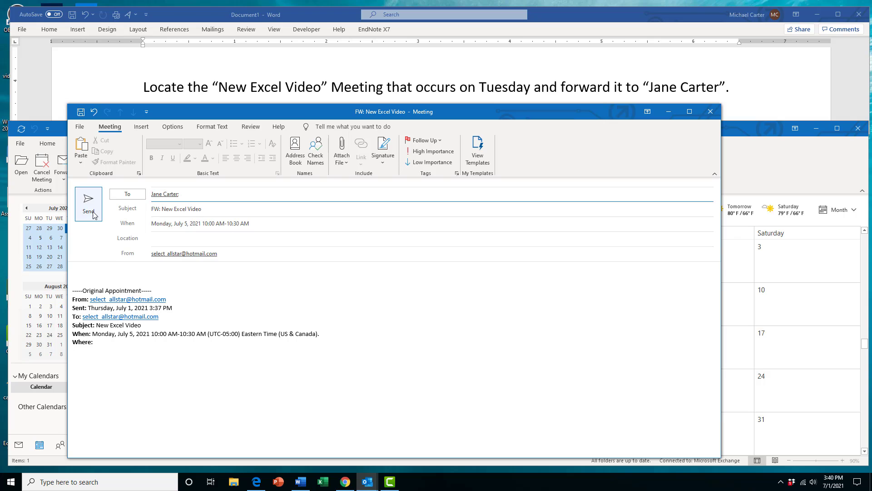
left_click(93, 218)
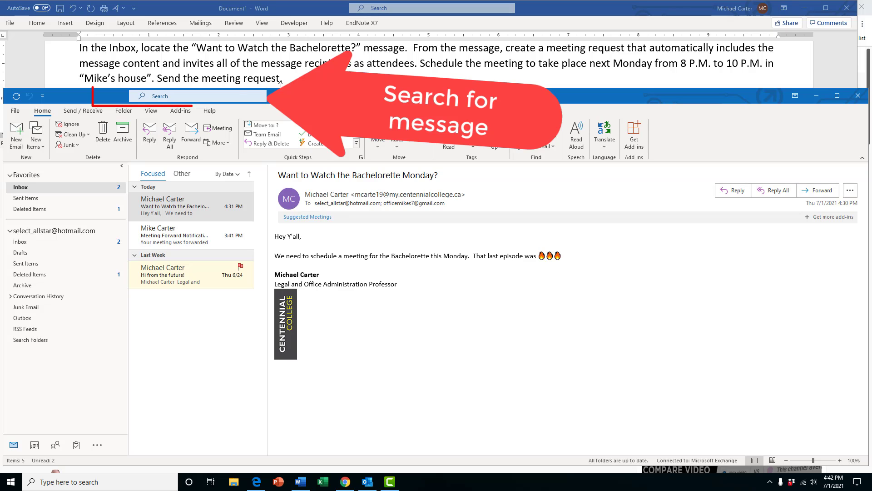
Open the "Want to Watch the Bachelorette Monday?" message and create a meeting request from it with Reply with Meeting
double_click(181, 209)
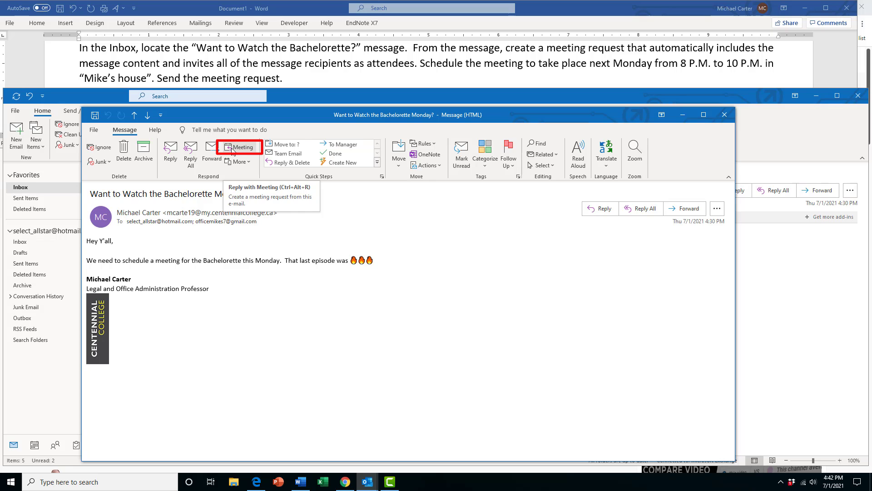
left_click(230, 152)
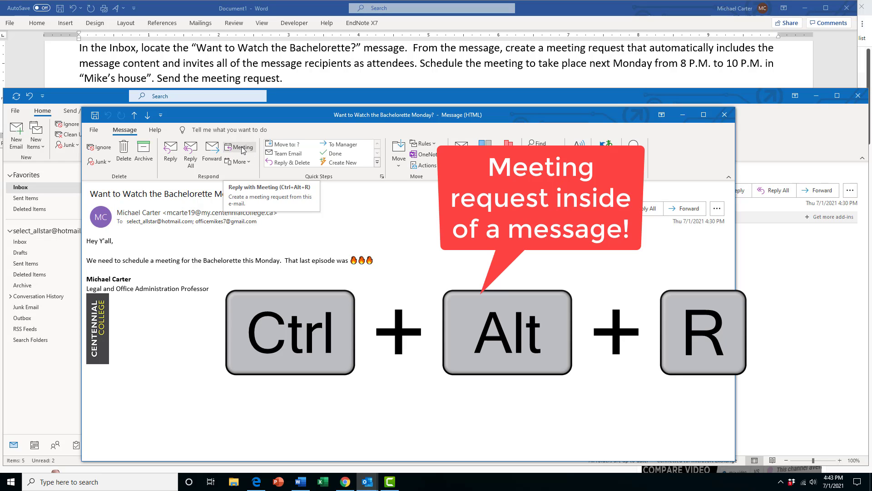
left_click(236, 150)
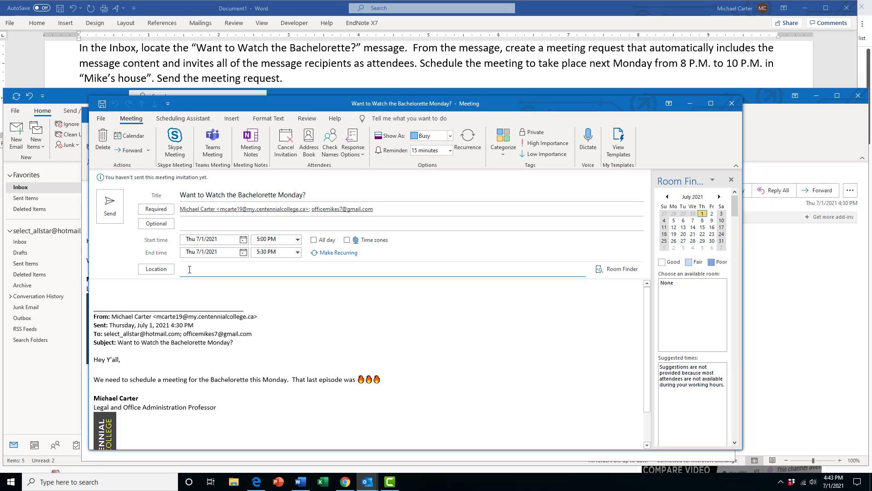
Copy the quoted meeting place from the task text in Word into the meeting request's location
left_click(146, 78)
left_click_drag(391, 63, 137, 80)
left_click(89, 78)
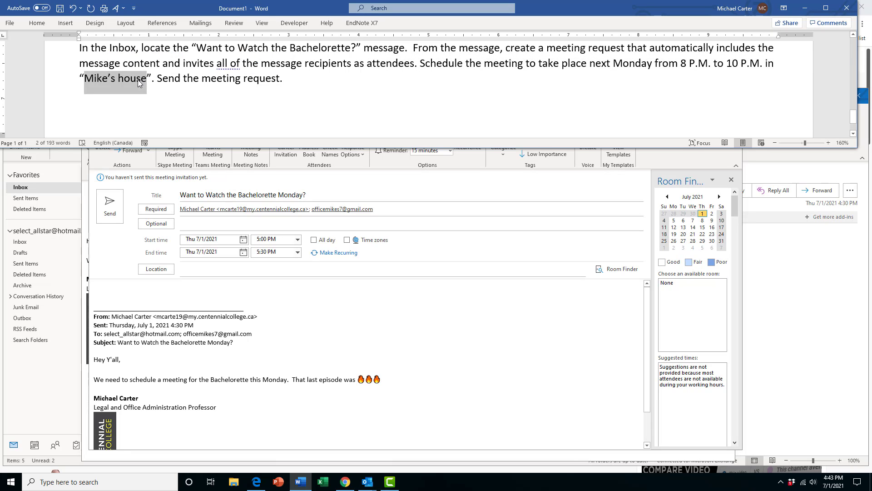
right_click(138, 80)
left_click(152, 99)
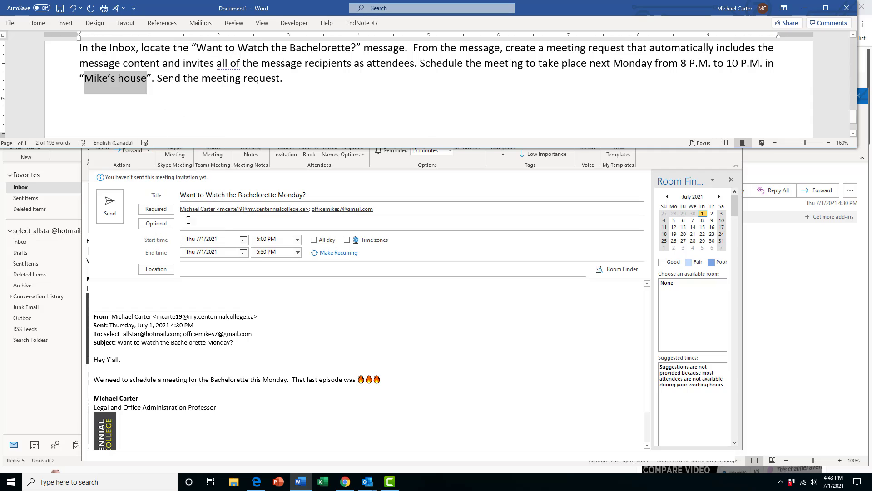
left_click(197, 269)
right_click(197, 269)
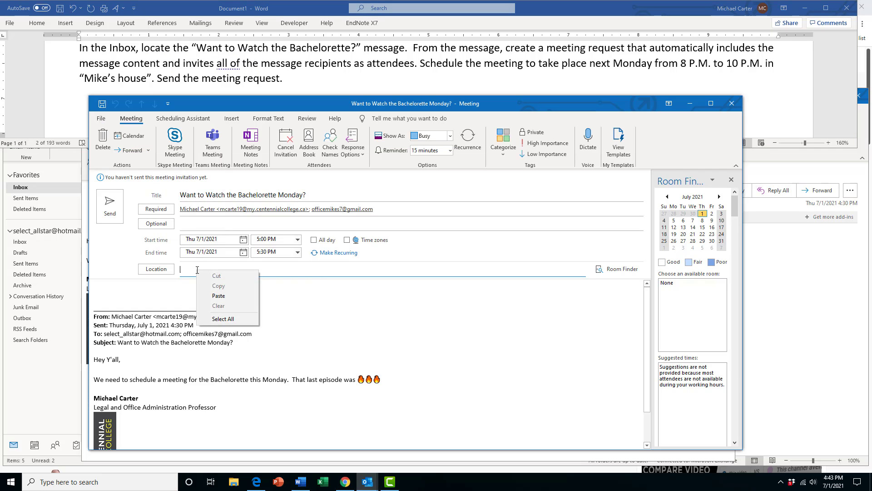
left_click(219, 296)
Schedule the Bachelorette meeting for Mon 7/5/2021 from 8:00 PM to 10:00 PM and send the request
left_click(243, 239)
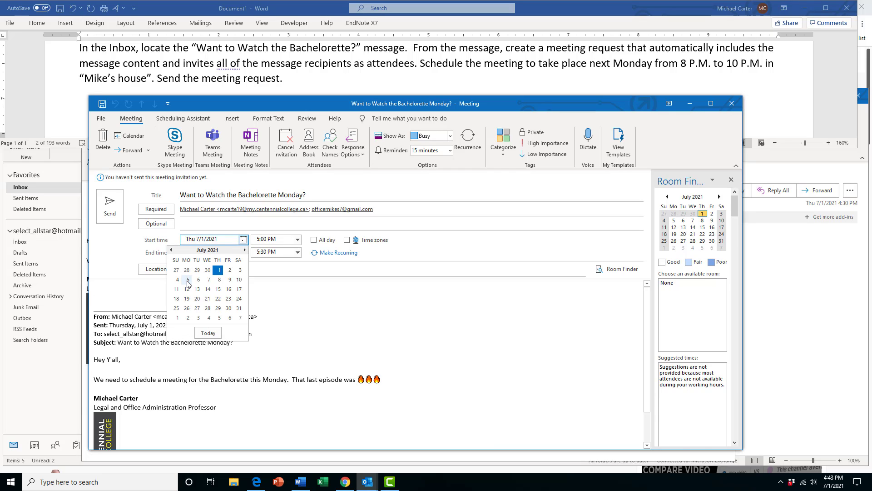
left_click(187, 281)
left_click(298, 240)
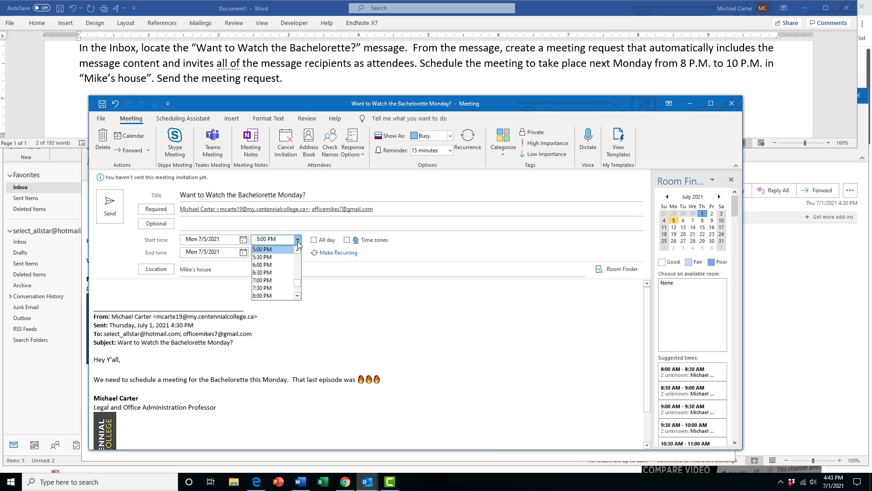
left_click(276, 295)
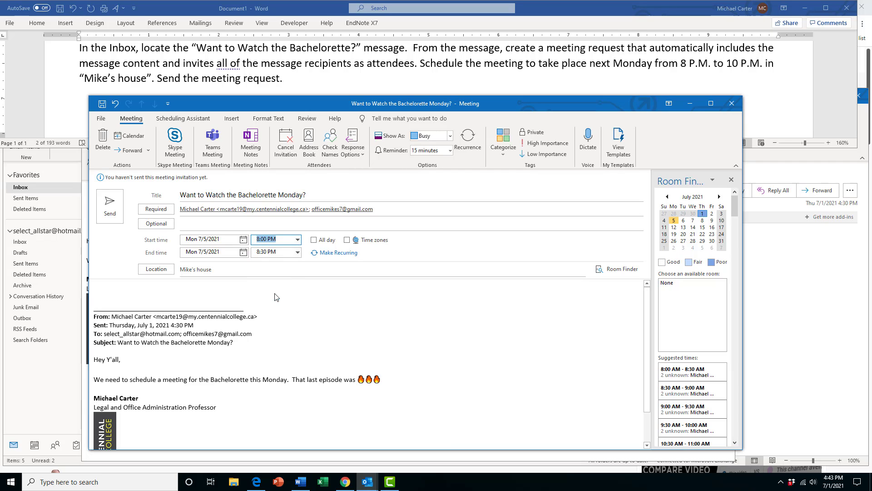
left_click(297, 252)
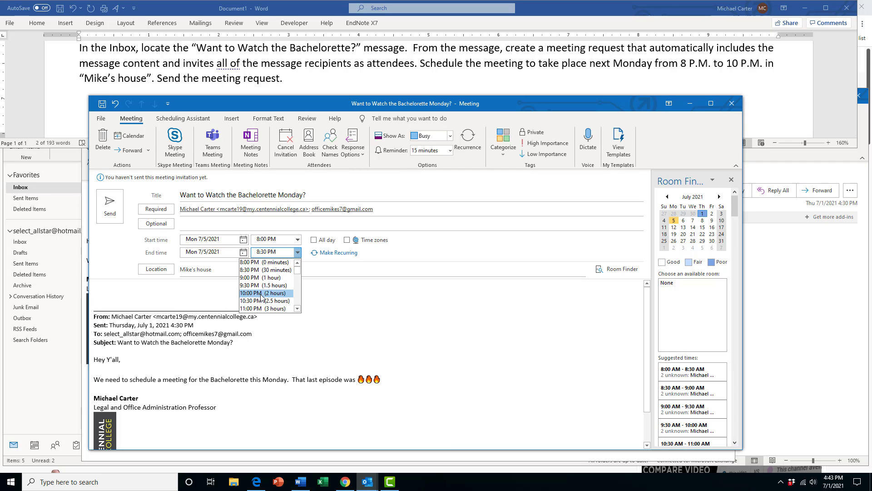
left_click(262, 295)
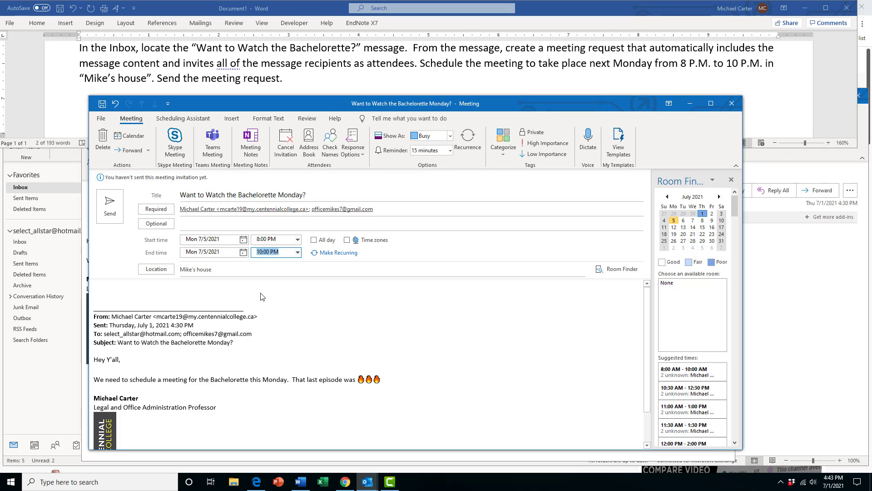
left_click(115, 214)
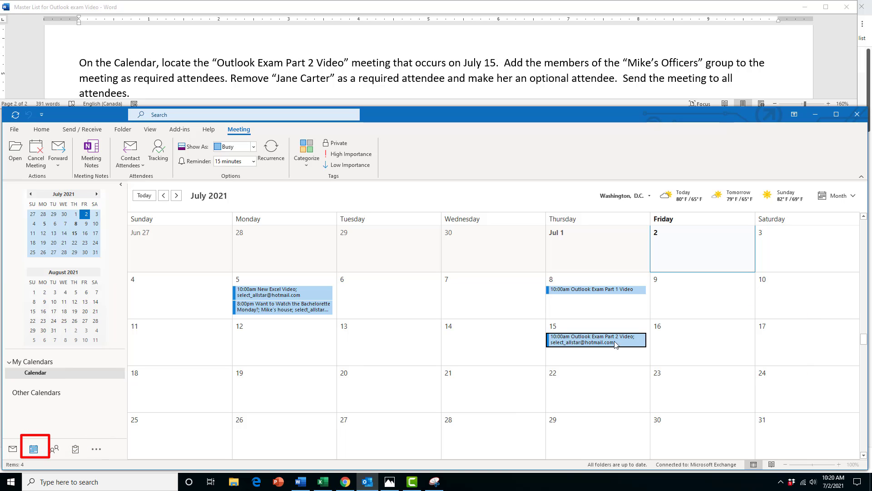
Open the "Outlook Exam Part 2 Video" meeting on July 15 and add the officers contact group as required attendees
mouse_move(601, 346)
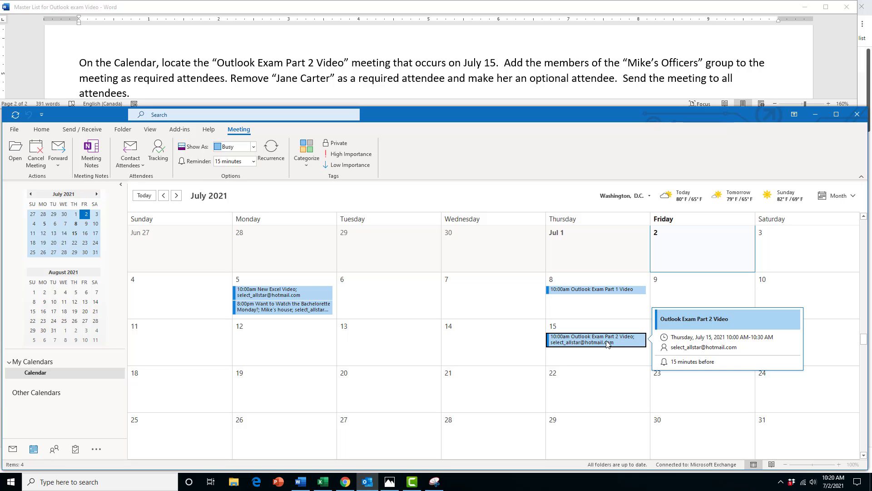
double_click(601, 340)
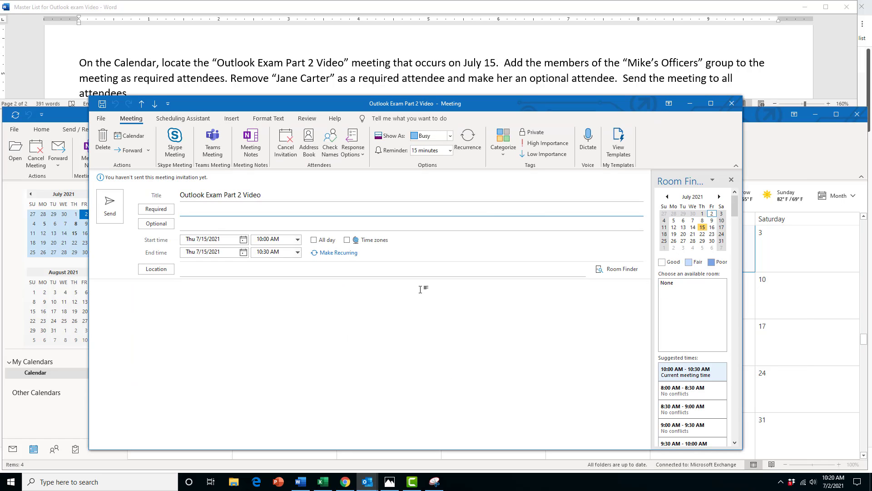
left_click(156, 210)
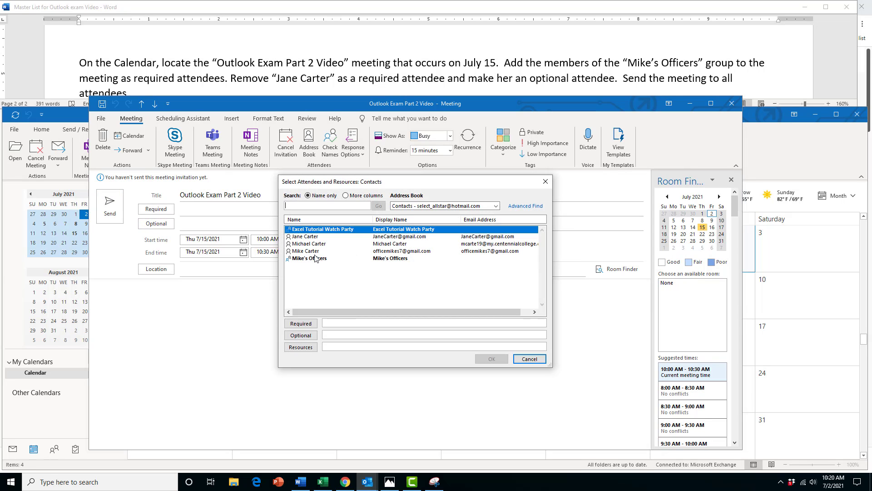
left_click(317, 258)
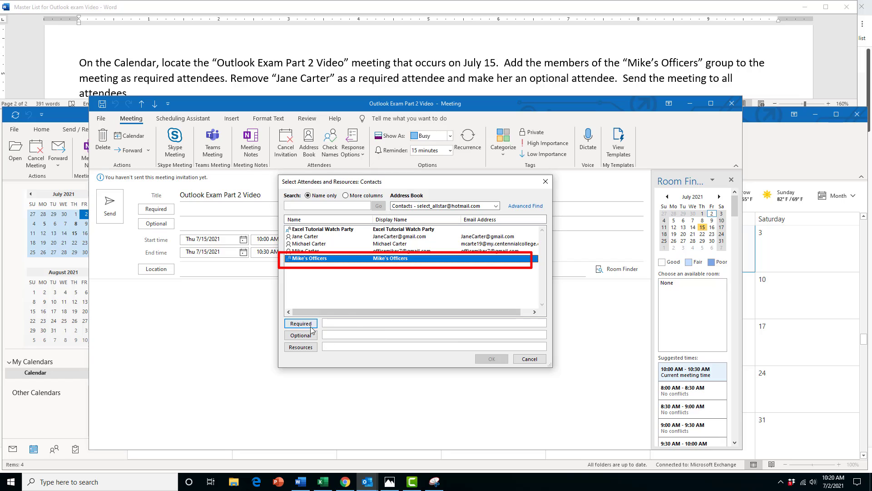
left_click(308, 325)
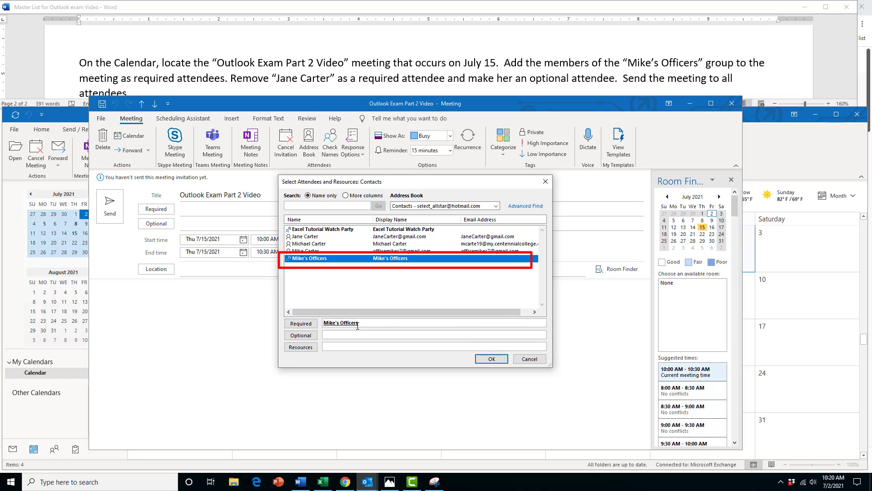
left_click(491, 359)
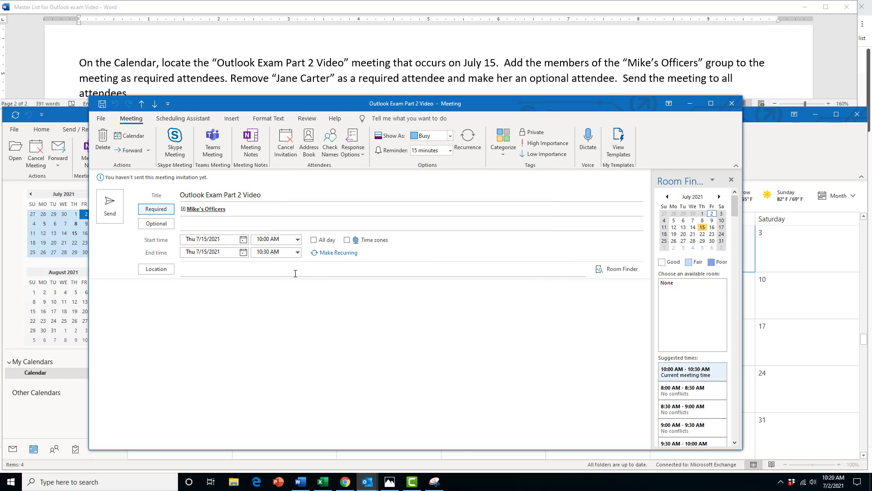
Expand the officers group into its members and remove the contact named in the task from the required attendees
left_click(183, 209)
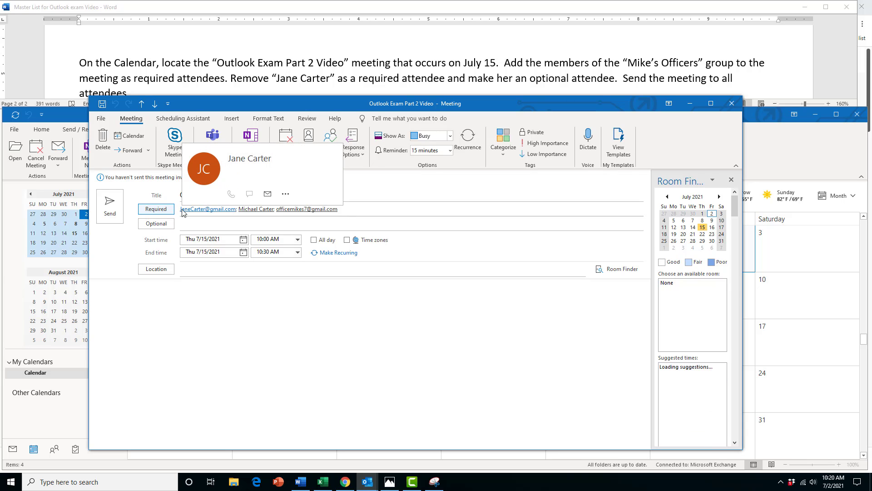
left_click(215, 212)
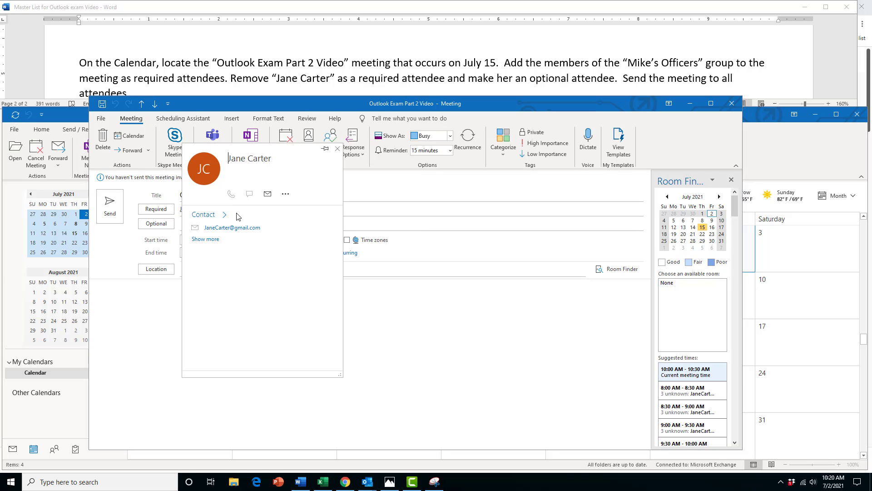
left_click(418, 221)
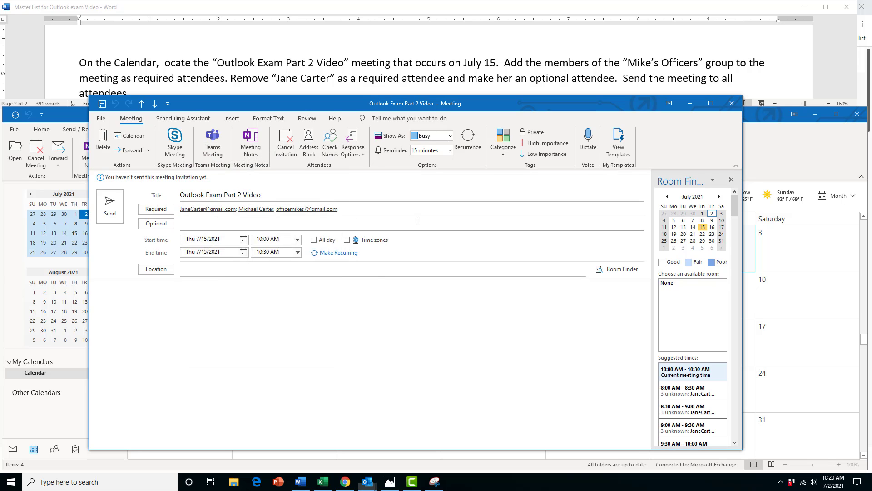
left_click(239, 209)
left_click(205, 208)
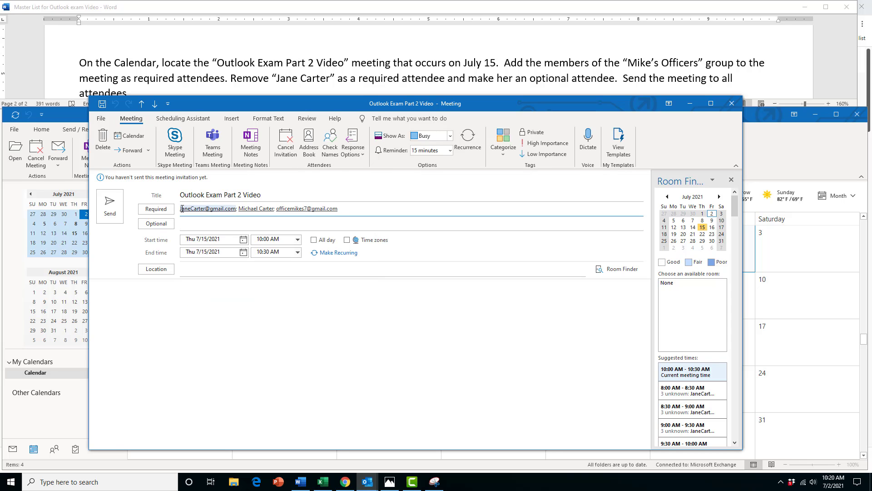
key("Delete")
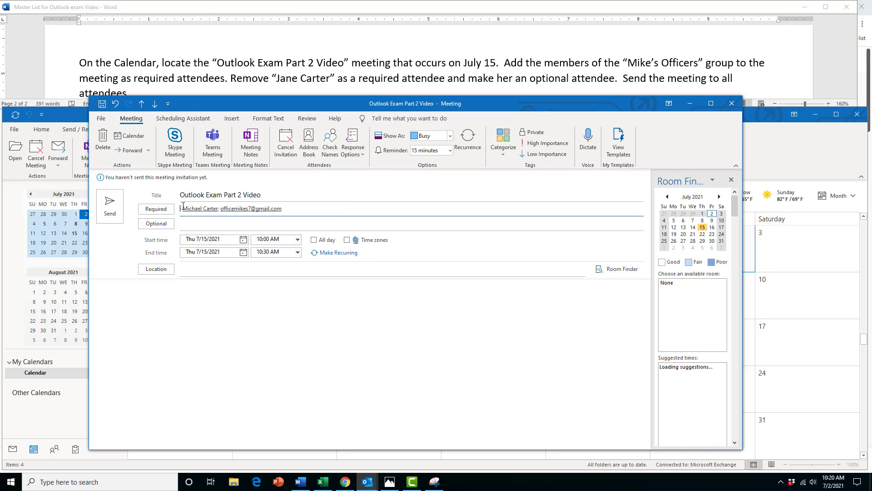
key("Delete")
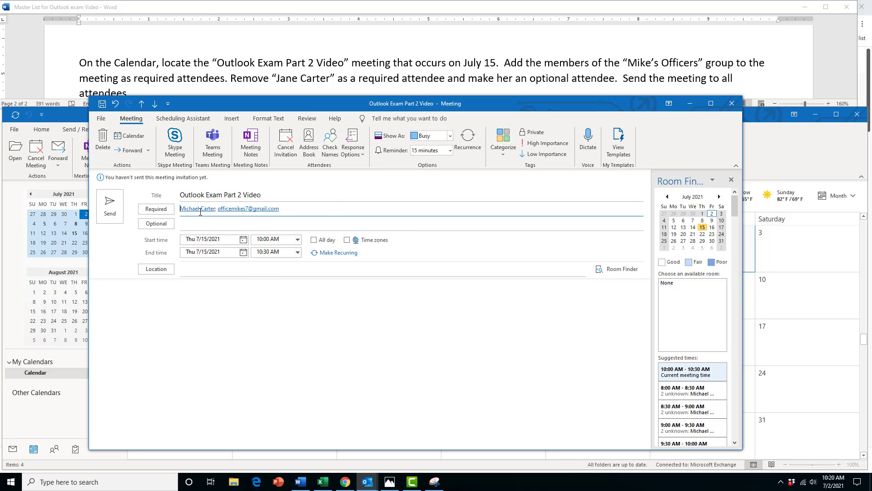
Add the removed contact as an optional attendee from the address book and send the meeting request without a location
left_click(164, 226)
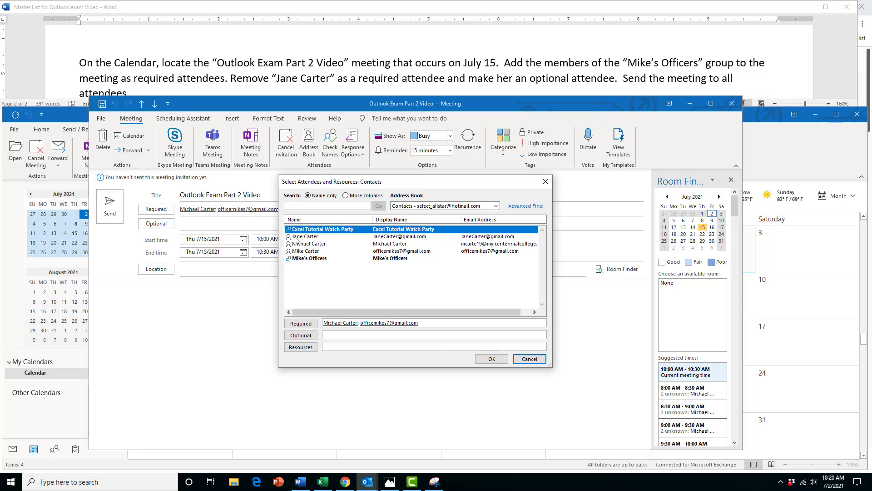
left_click(296, 237)
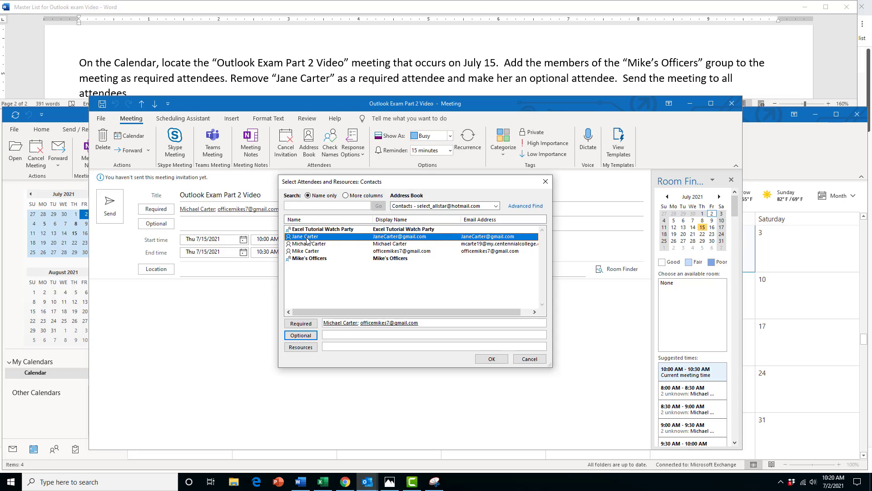
left_click(300, 336)
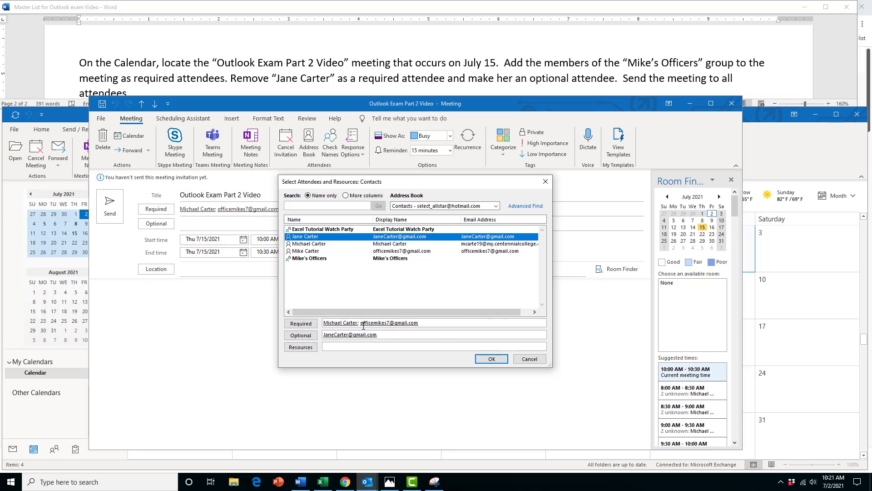
left_click(492, 359)
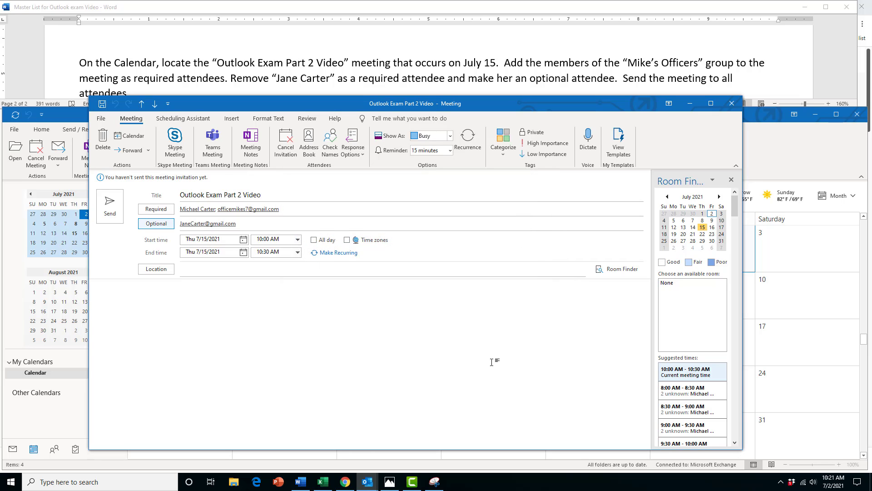
left_click(111, 216)
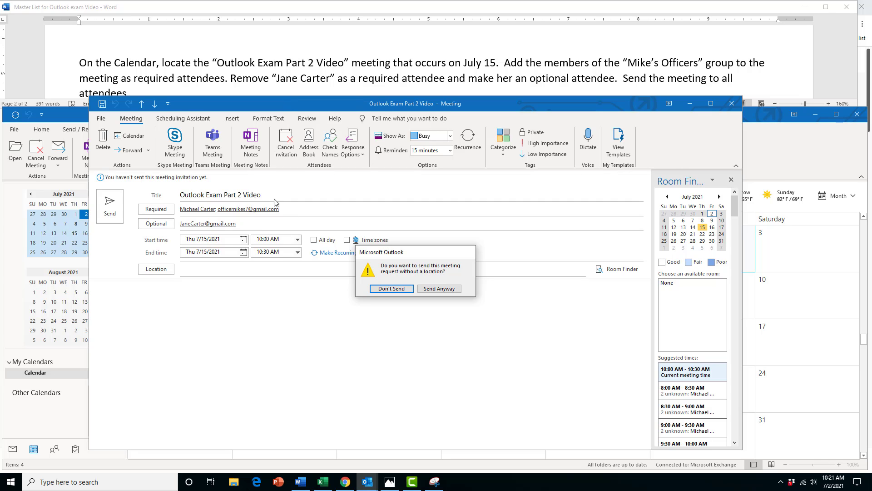
left_click(435, 289)
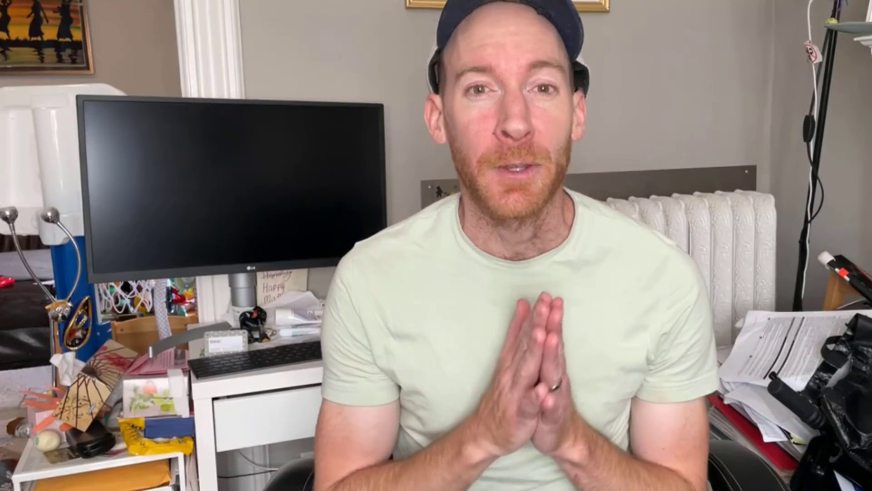